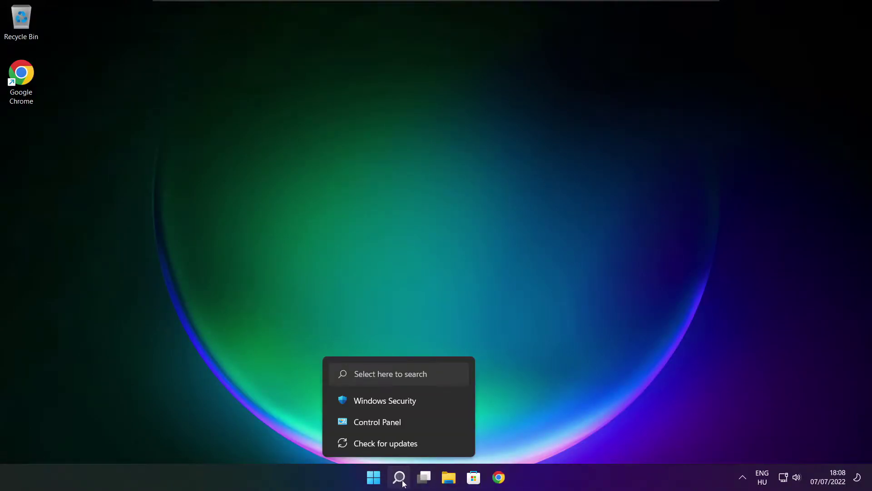
# - Search Windows for 'device manager' so Device Manager shows as the best match
pyautogui.click(402, 482)
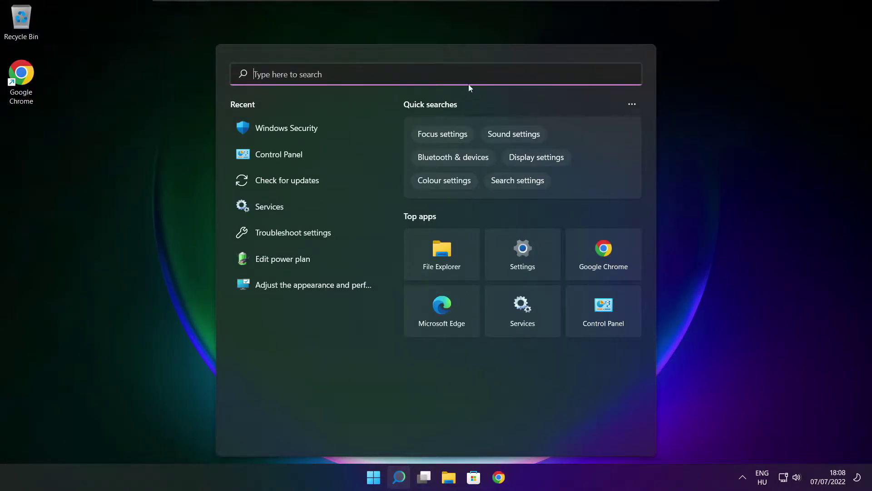
pyautogui.write('device man')
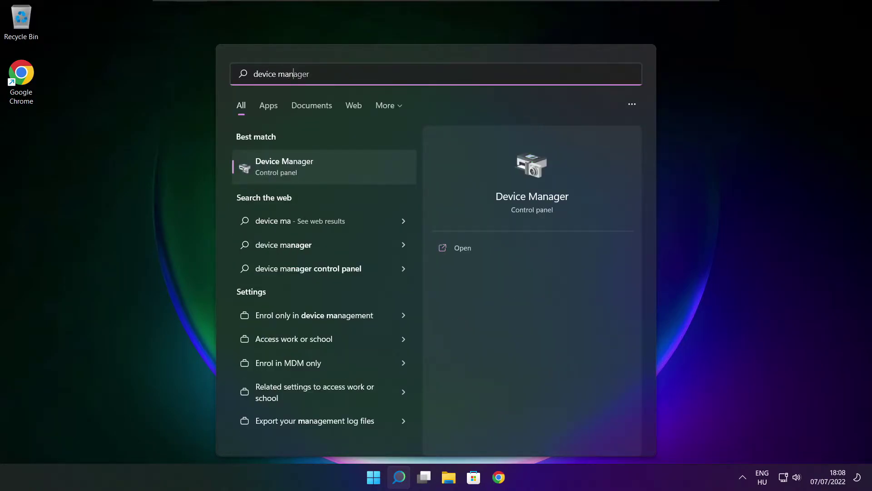
pyautogui.write('ager')
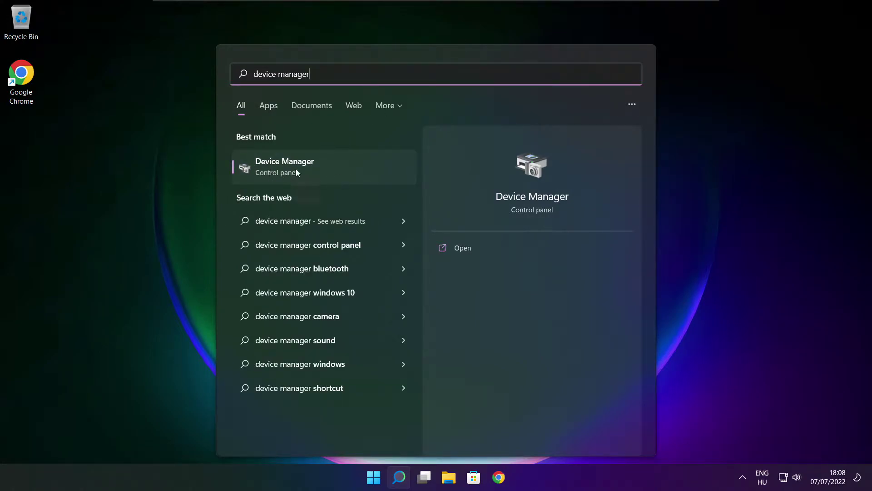
# - Open Device Manager maximised and expand the Display adaptors category
pyautogui.click(358, 171)
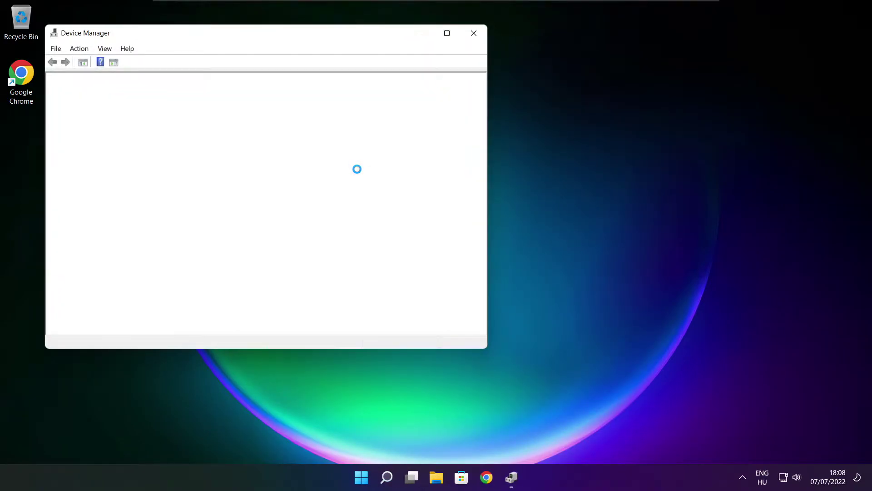
pyautogui.click(447, 33)
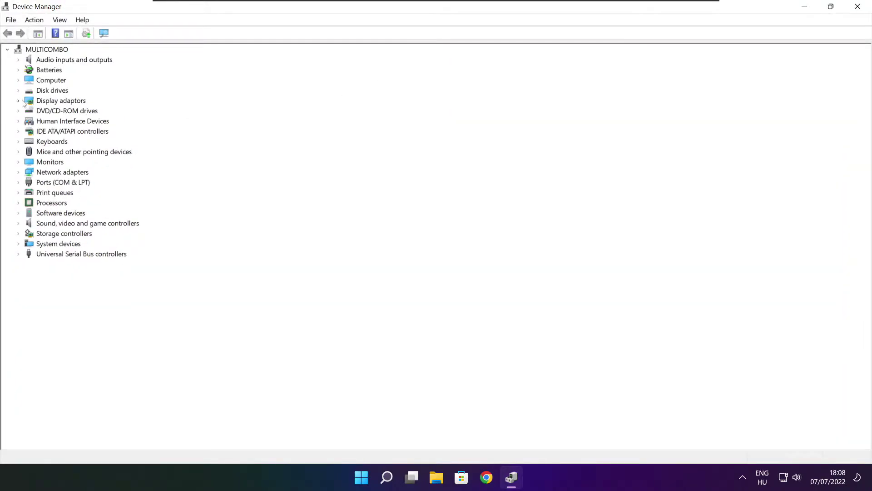
pyautogui.click(51, 102)
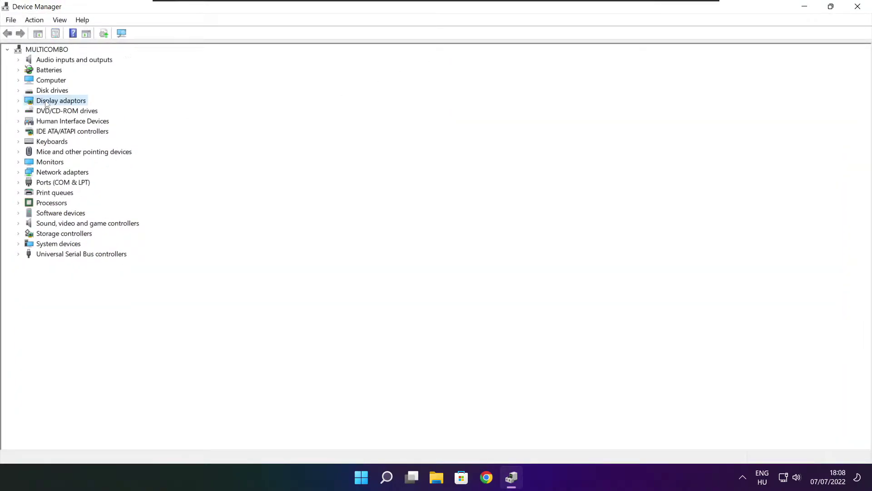
pyautogui.click(18, 101)
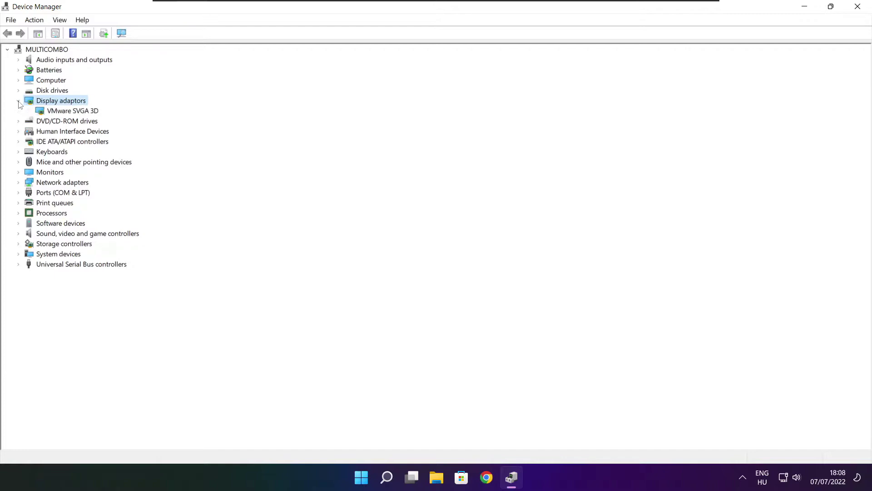
# - Automatically search for a VMware SVGA 3D driver update; the best driver is already installed
pyautogui.click(85, 111)
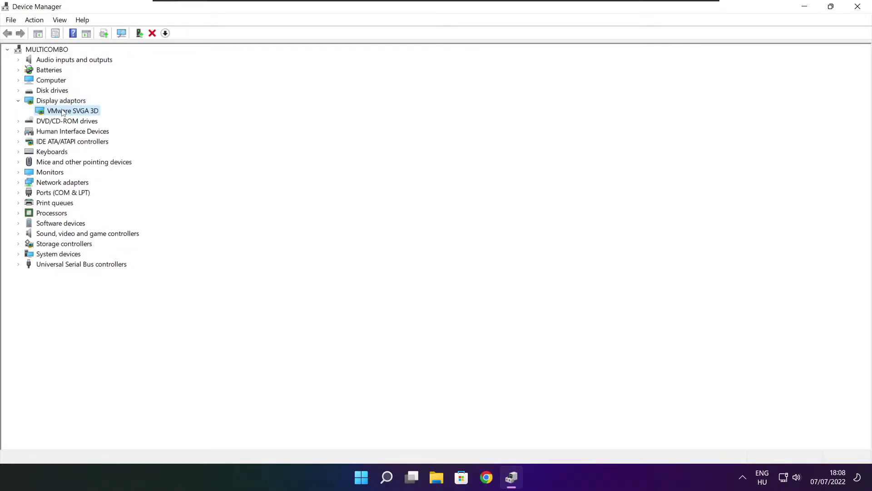
pyautogui.rightClick(62, 112)
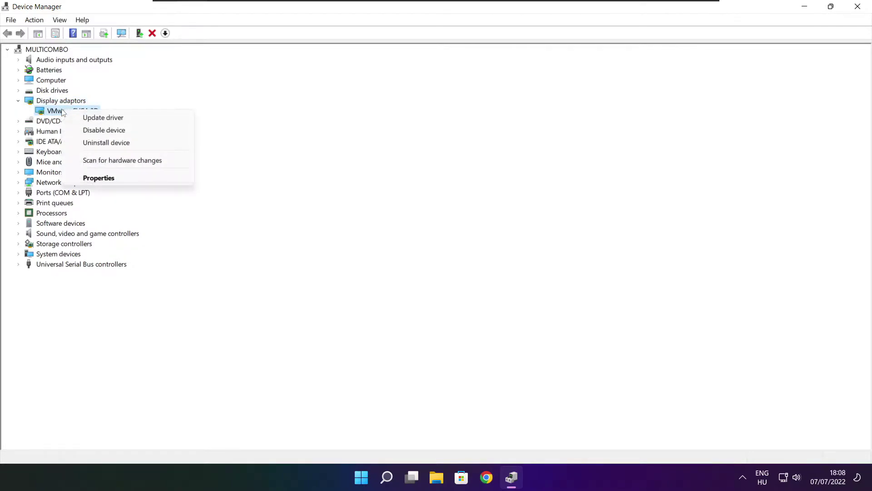
pyautogui.click(127, 119)
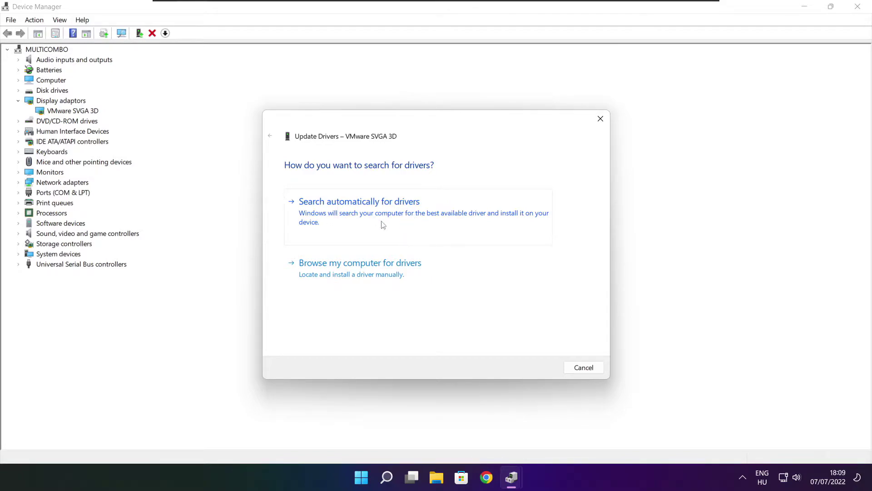
pyautogui.click(400, 218)
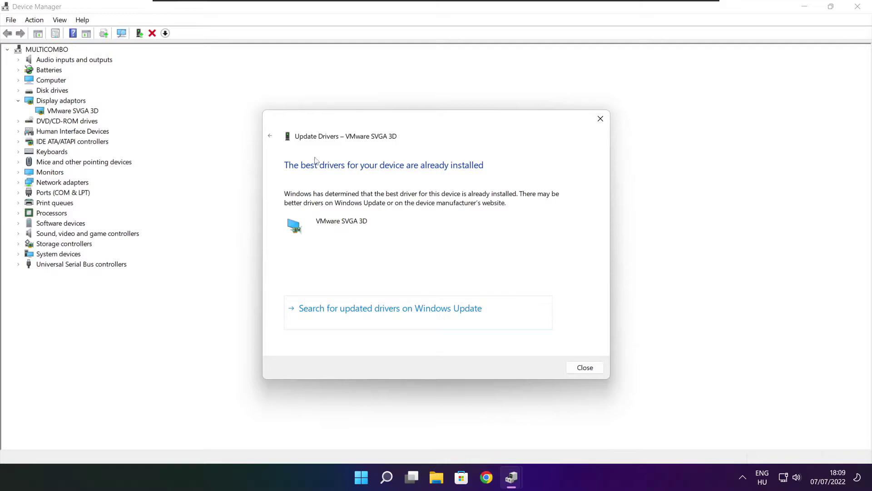
pyautogui.click(584, 367)
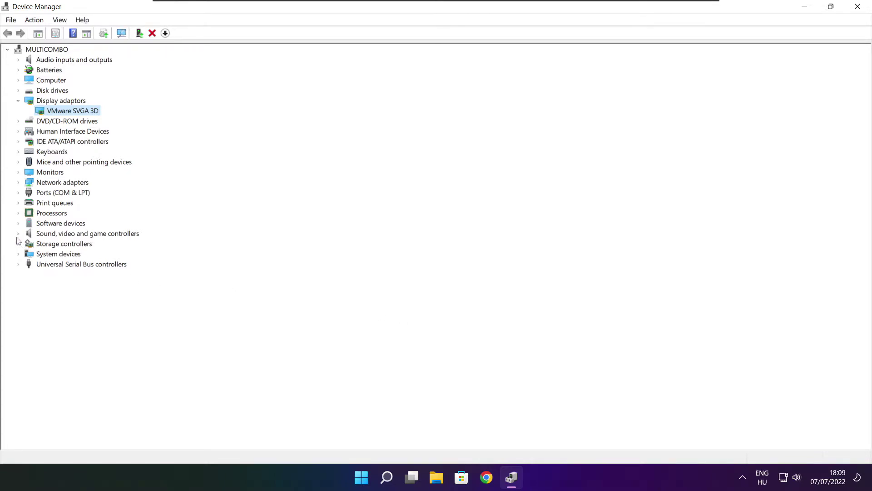
# - Under Sound, video and game controllers, automatically search for a High Definition Audio Device driver update; none found
pyautogui.click(39, 234)
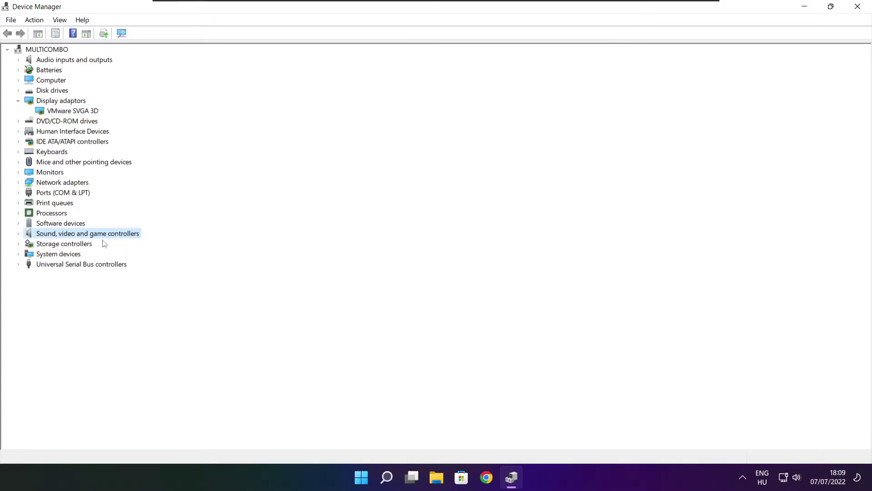
pyautogui.click(18, 233)
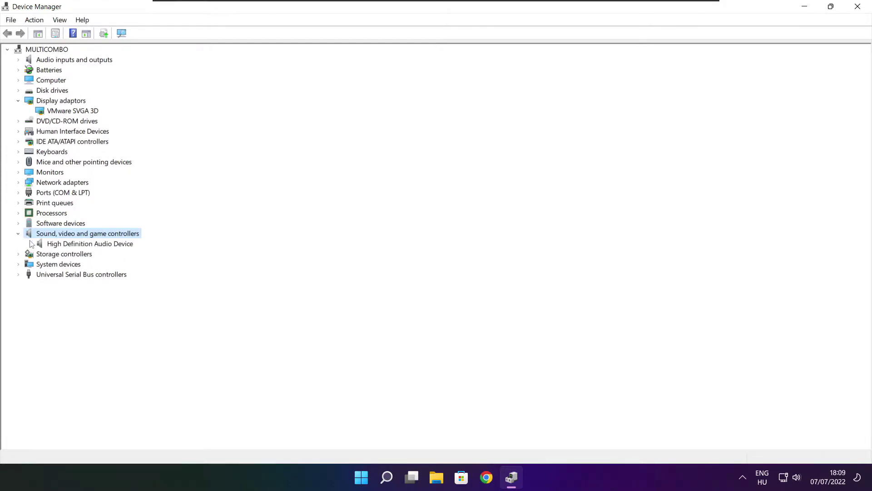
pyautogui.click(85, 244)
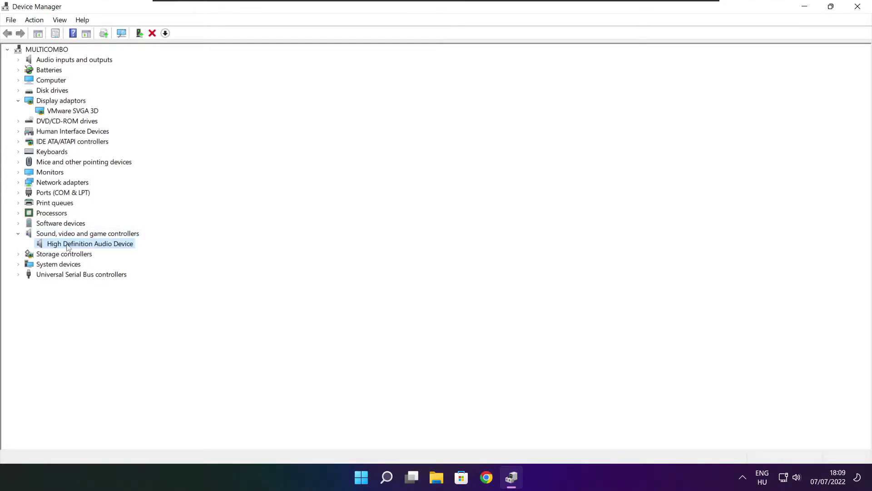
pyautogui.rightClick(84, 246)
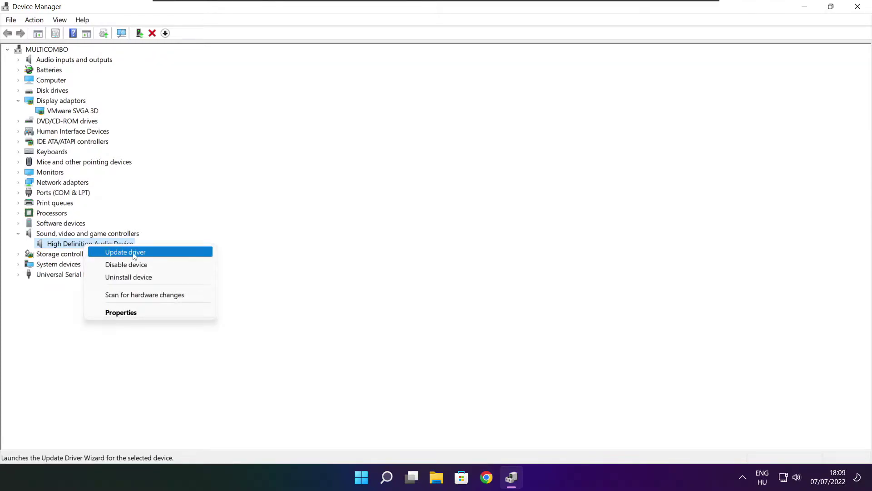
pyautogui.click(171, 252)
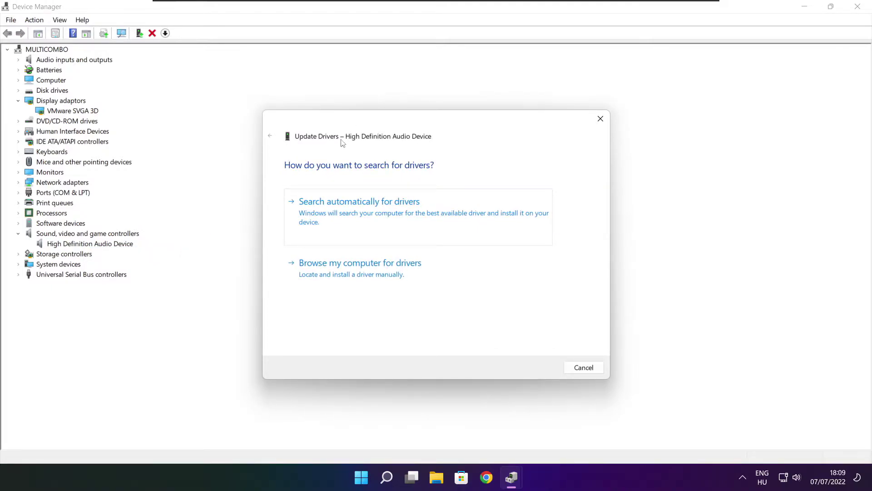
pyautogui.click(378, 216)
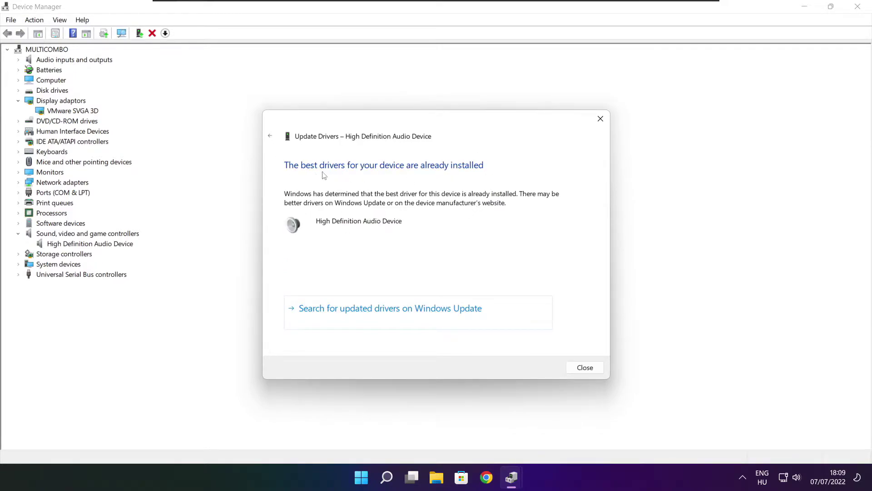
pyautogui.click(585, 369)
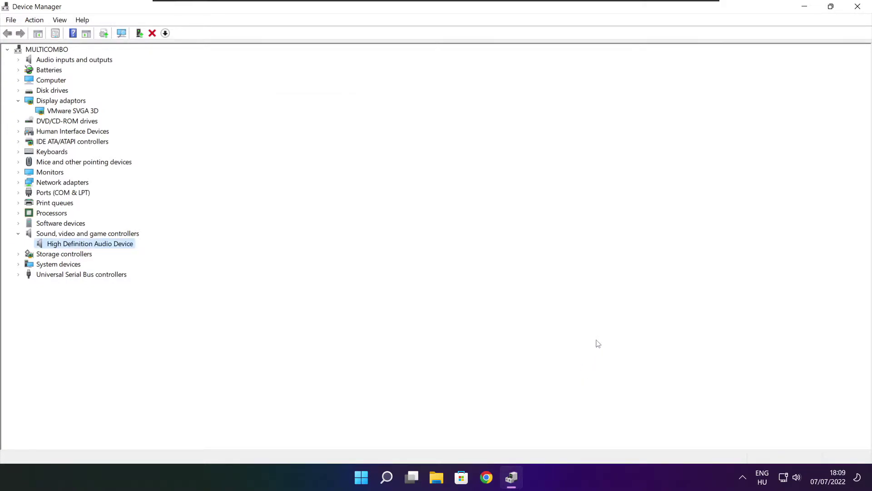
# - Close Device Manager and open the Edit power plan settings via search
pyautogui.click(859, 7)
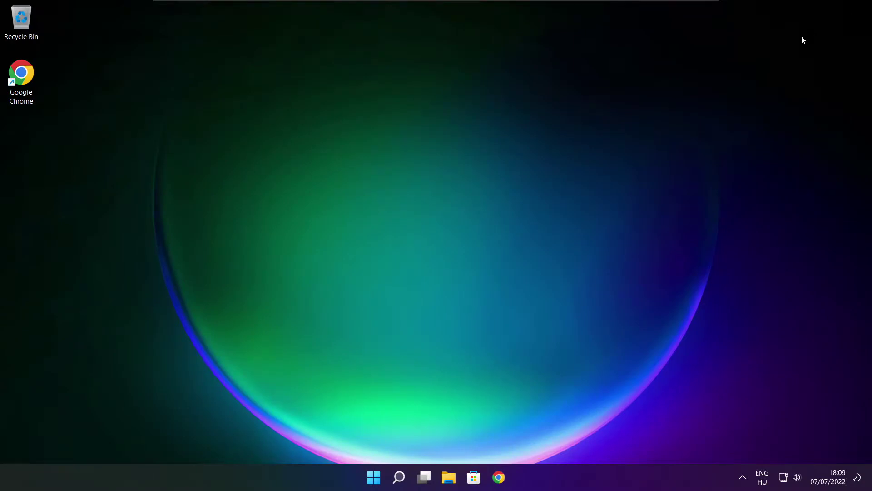
pyautogui.click(401, 480)
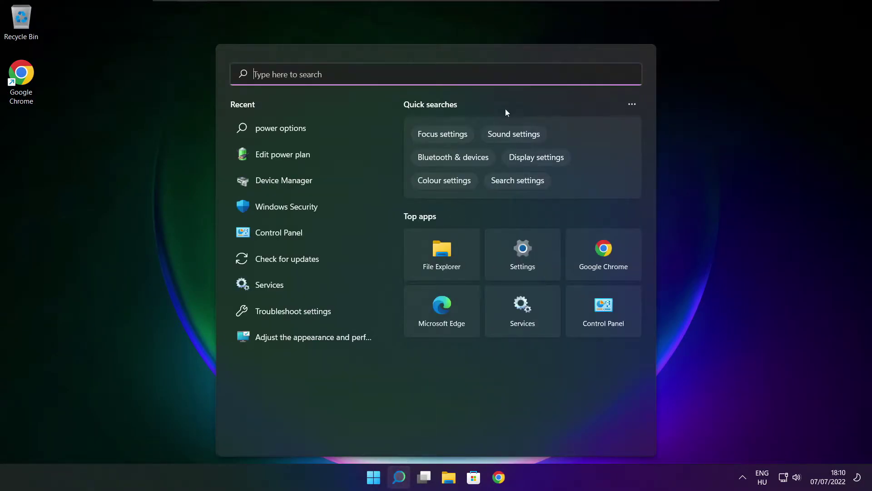
pyautogui.write('e')
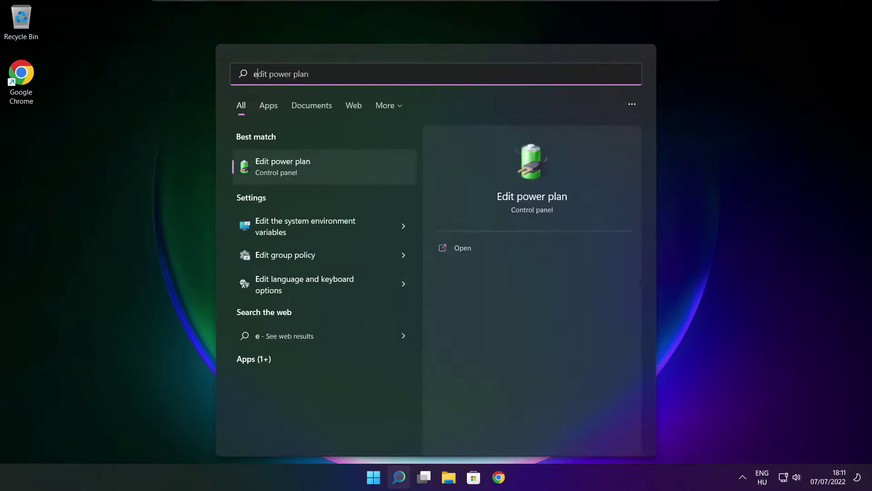
pyautogui.write('dit power plan')
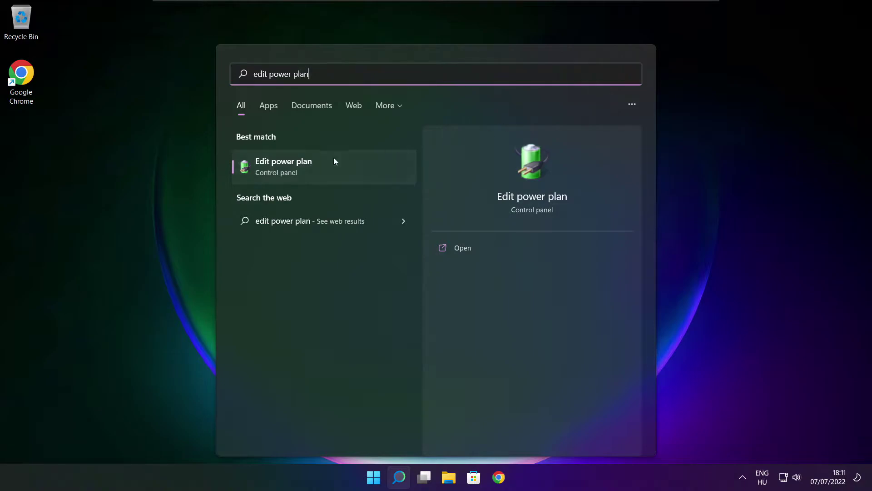
pyautogui.click(345, 171)
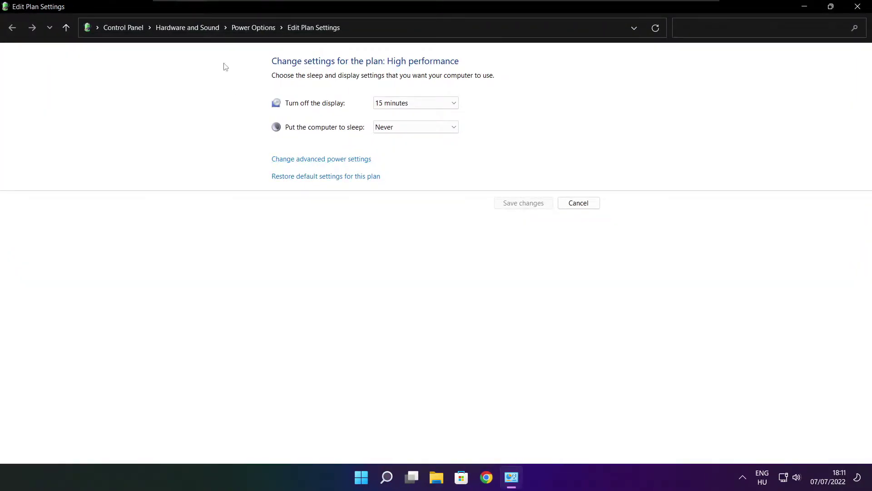
# - Switch the active power plan to High performance and close Power Options
pyautogui.click(259, 33)
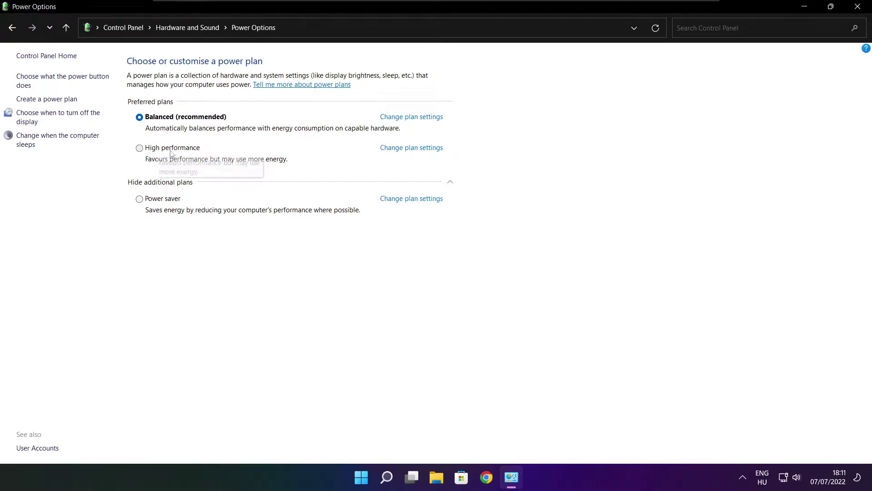
pyautogui.click(181, 150)
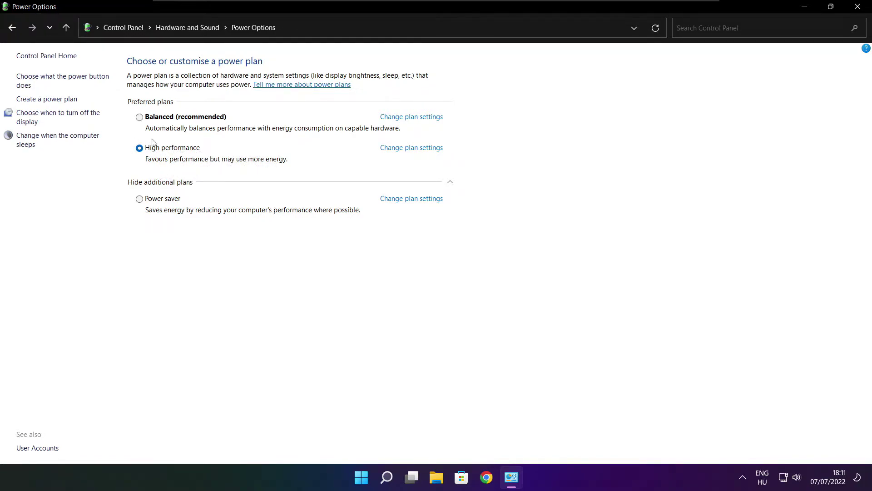
pyautogui.click(859, 6)
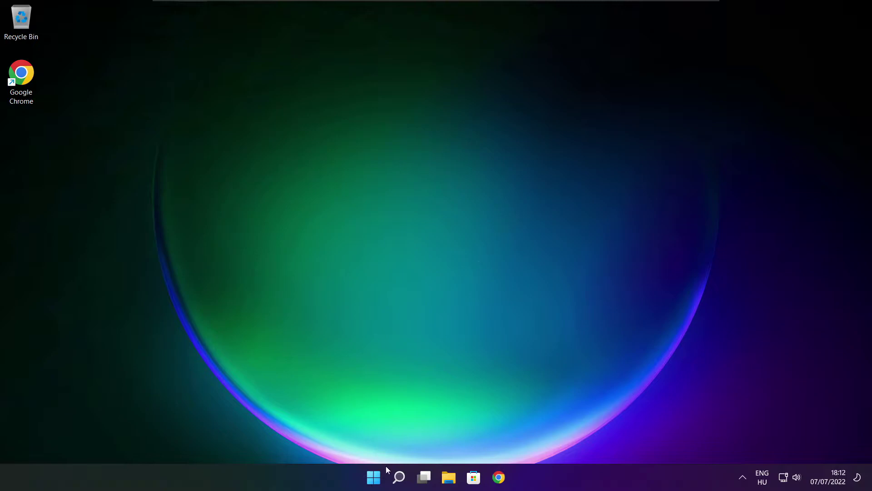
# - Search 'game mode' and open the Game Mode settings page
pyautogui.click(401, 481)
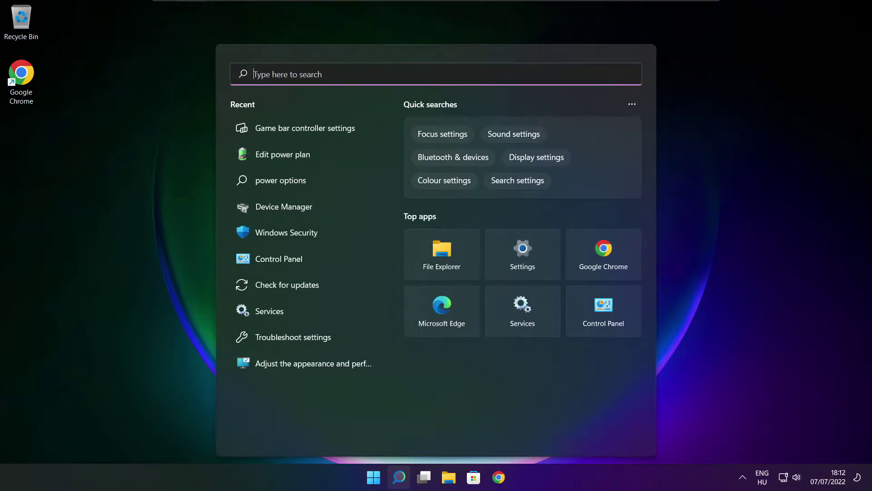
pyautogui.write('game')
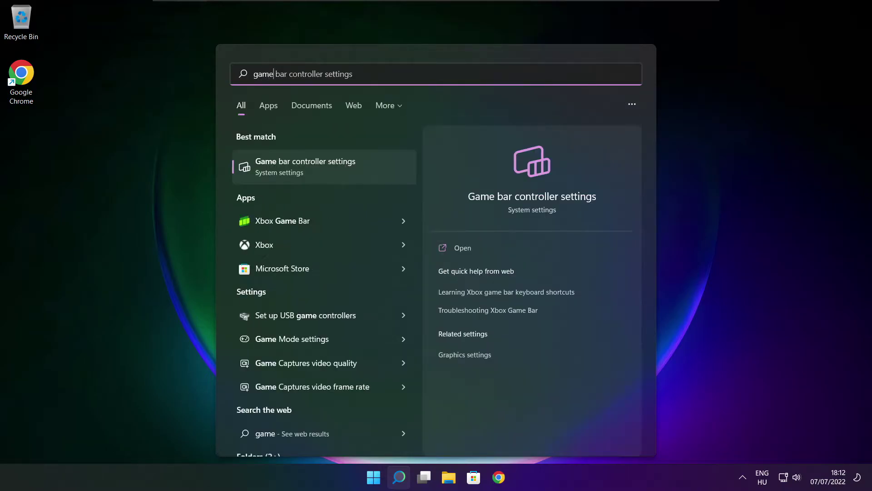
pyautogui.write(' mode')
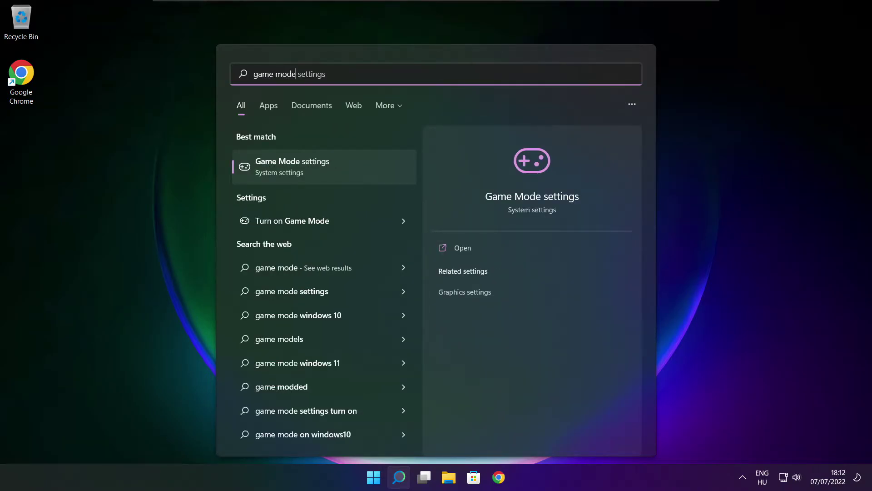
pyautogui.click(345, 167)
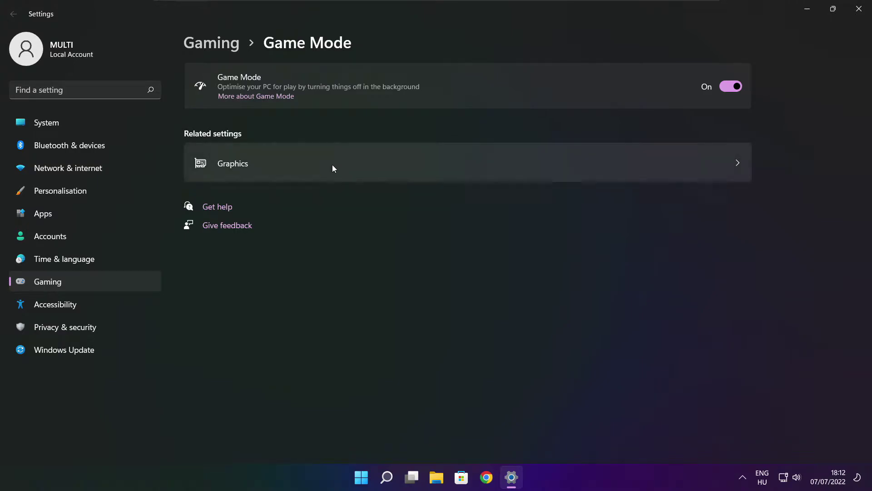
# - Toggle Game Mode off and back on, review Xbox Game Bar settings, then close Settings
pyautogui.click(737, 87)
pyautogui.click(736, 87)
pyautogui.click(214, 45)
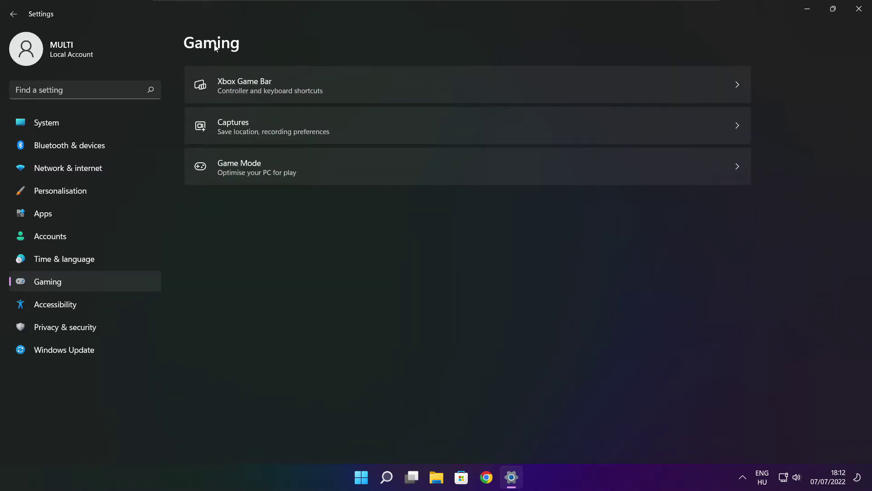
pyautogui.click(355, 93)
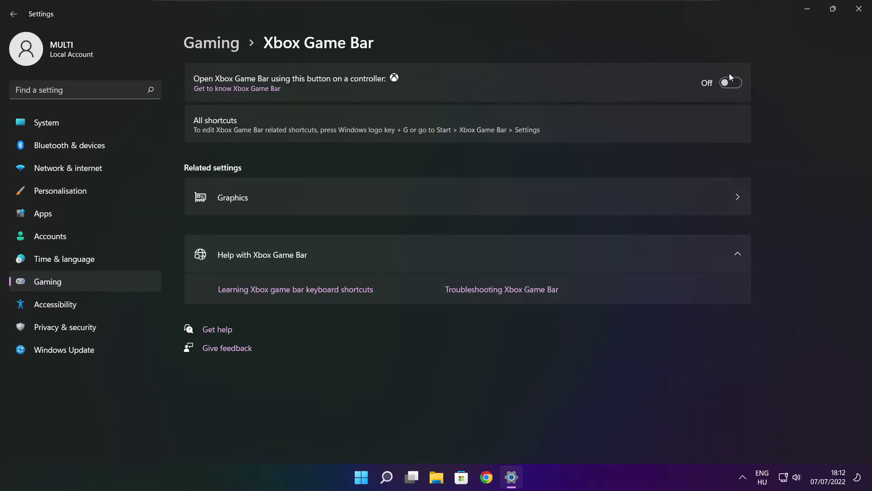
pyautogui.click(858, 14)
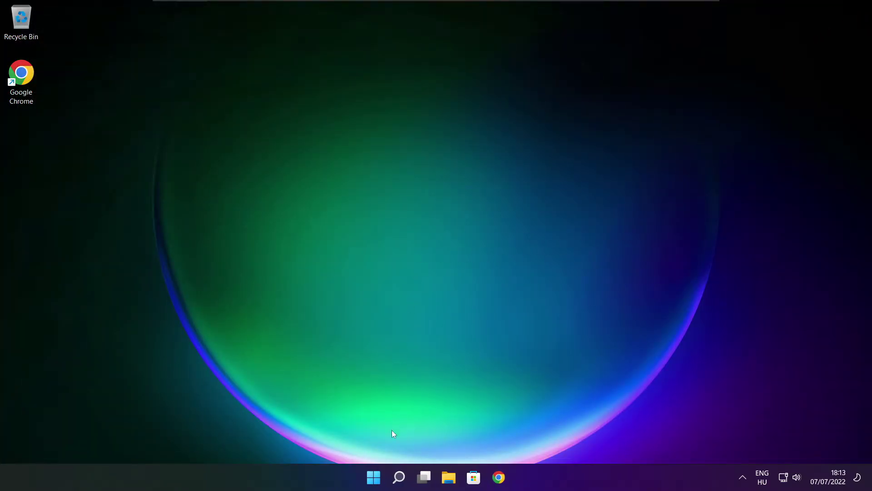
# - Open Task Manager from the Start menu shortcuts and show its Startup apps list
pyautogui.rightClick(375, 479)
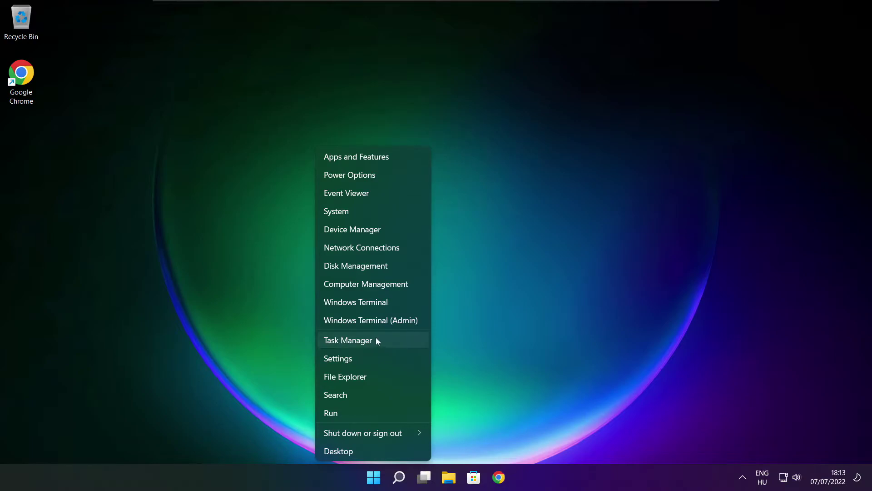
pyautogui.click(375, 341)
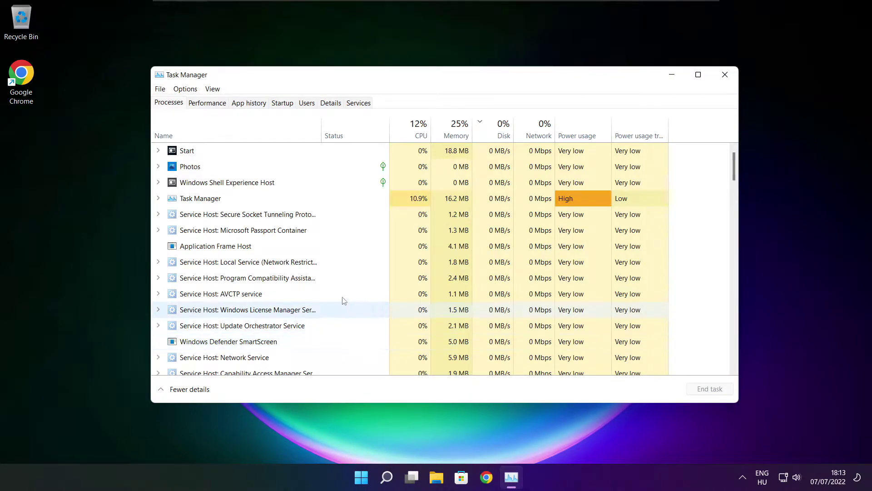
pyautogui.click(283, 103)
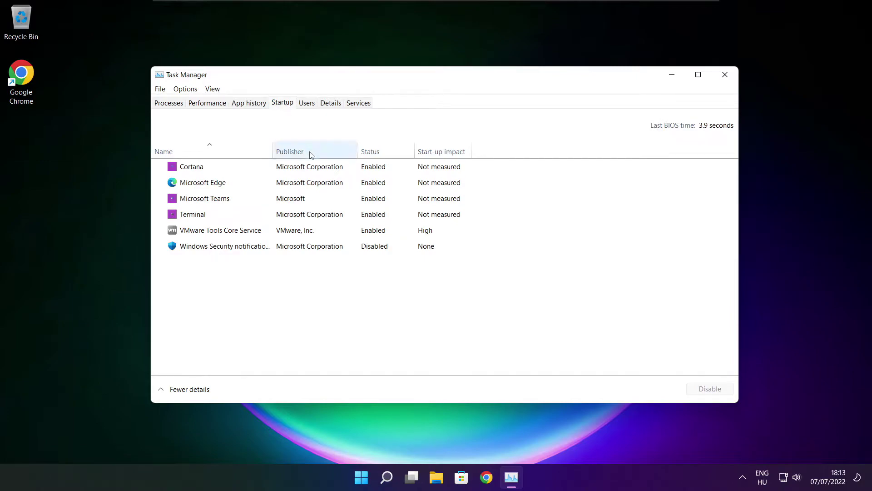
# - Disable Cortana, Microsoft Edge, Microsoft Teams and Terminal as startup apps, then close Task Manager
pyautogui.click(334, 172)
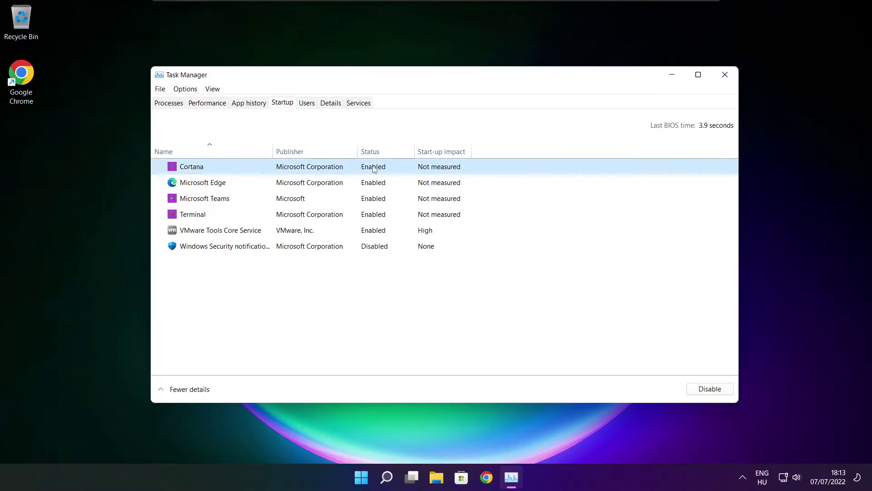
pyautogui.click(708, 393)
pyautogui.click(271, 187)
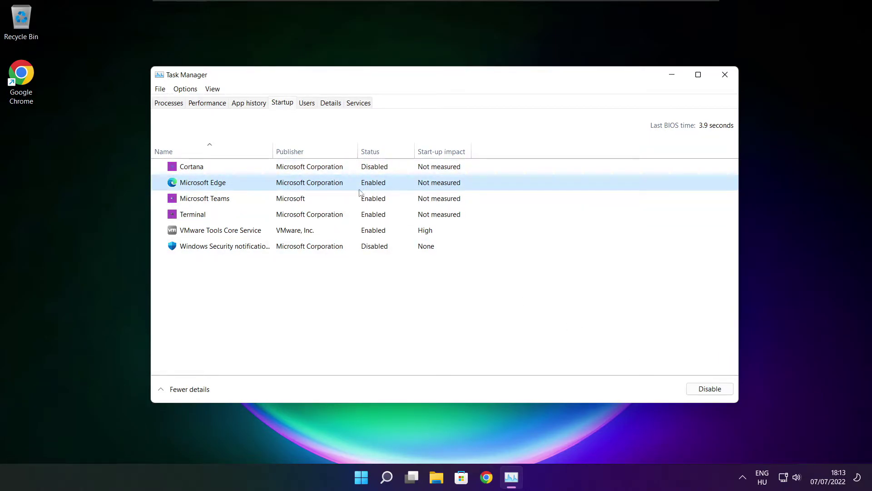
pyautogui.click(710, 389)
pyautogui.click(386, 199)
pyautogui.click(722, 394)
pyautogui.click(332, 220)
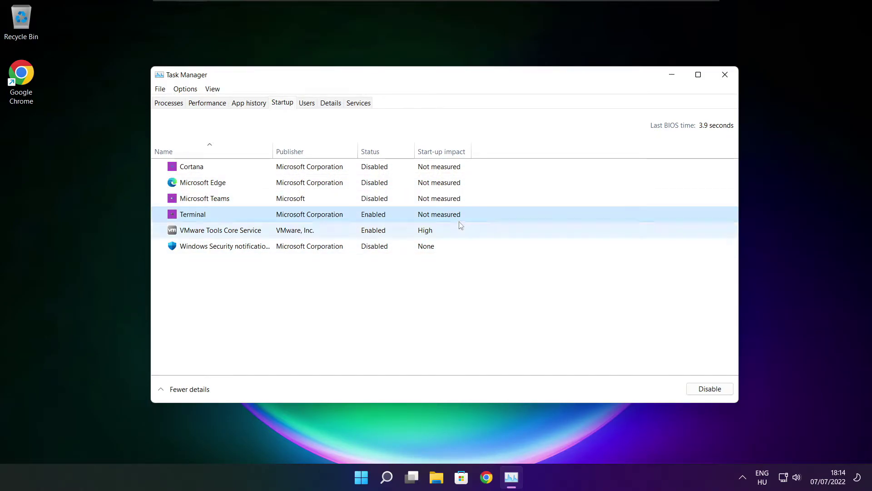
pyautogui.click(722, 394)
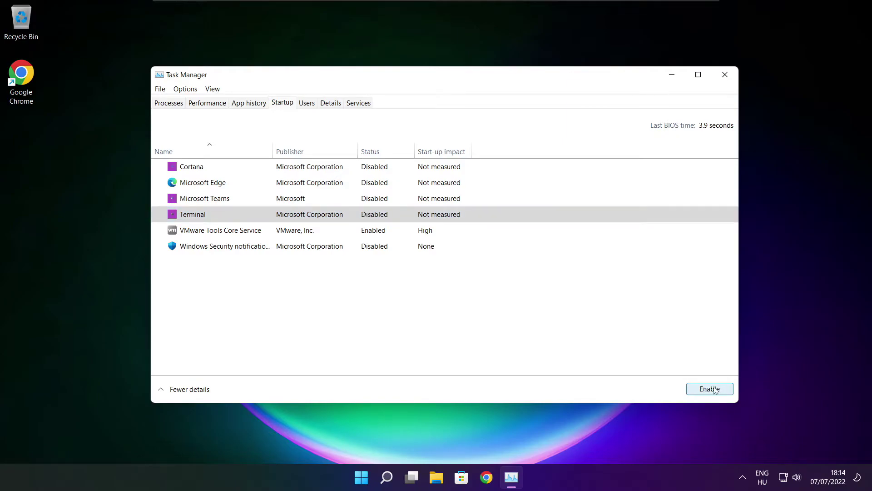
pyautogui.click(372, 216)
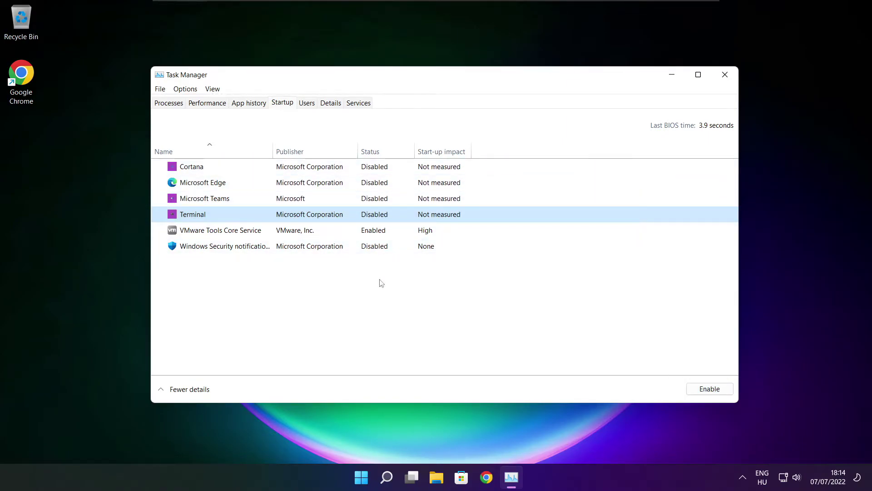
pyautogui.click(724, 75)
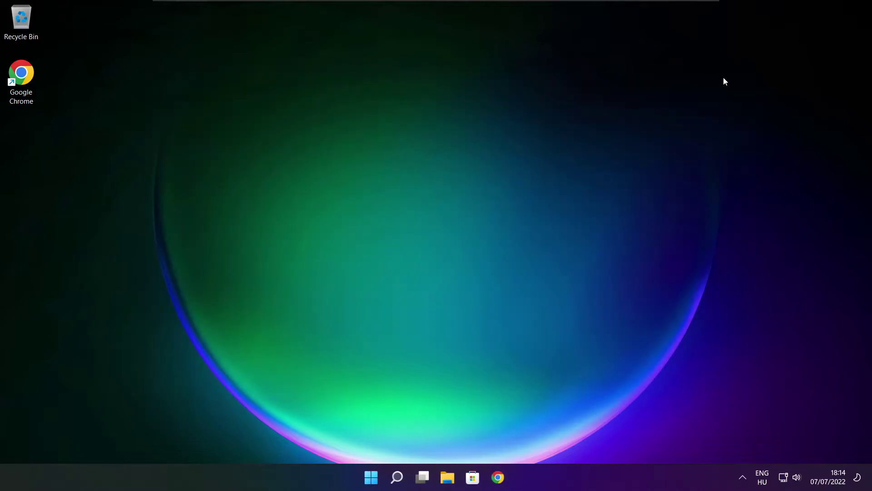
# - Search 'optimis' and open Defragment and Optimise Drives
pyautogui.click(399, 481)
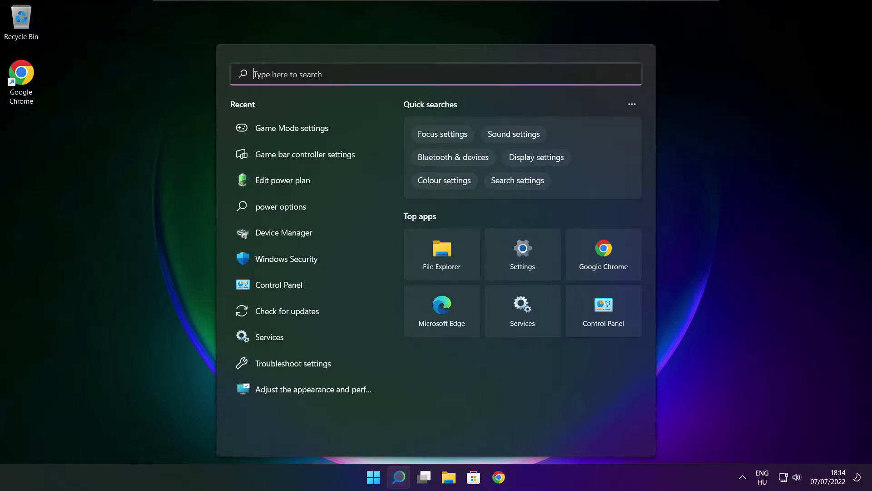
pyautogui.write('op')
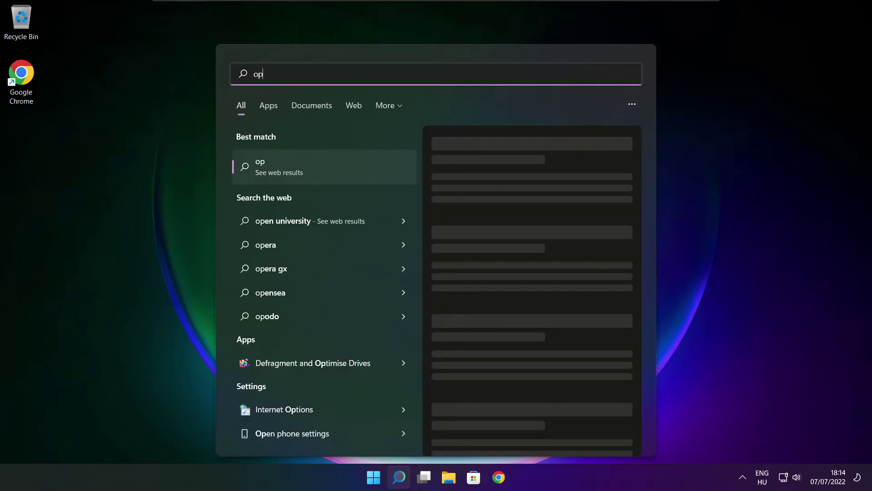
pyautogui.write('timise')
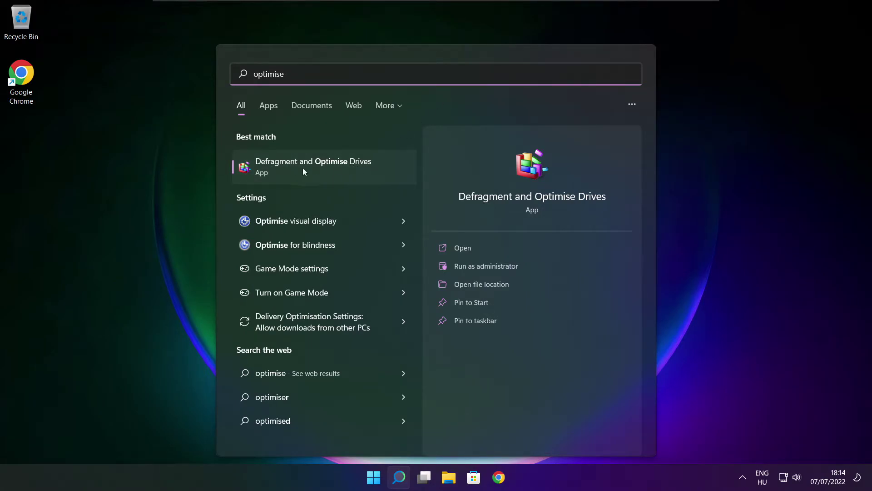
pyautogui.click(334, 165)
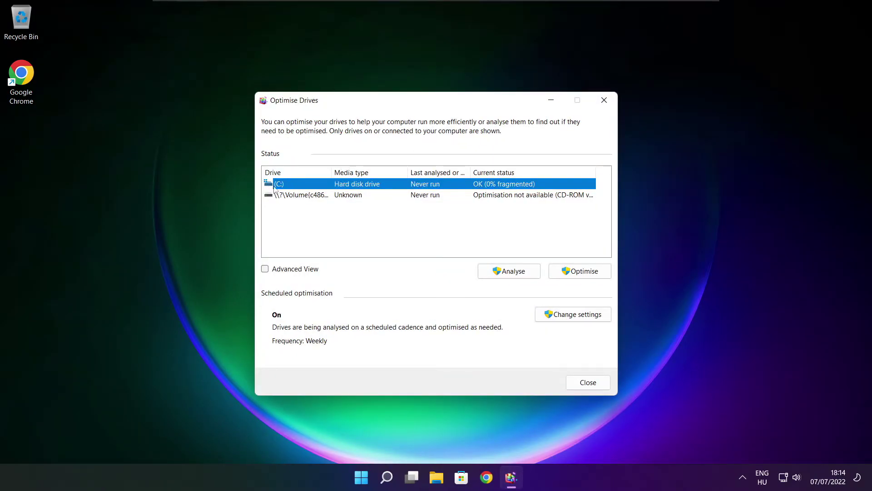
# - Analyse drive C: (9% fragmented), start optimising it, and close the window
pyautogui.click(498, 270)
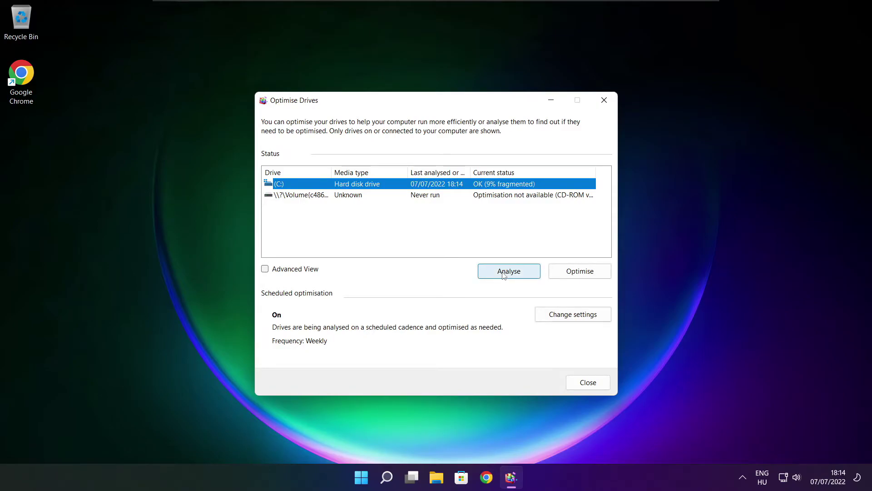
pyautogui.click(584, 275)
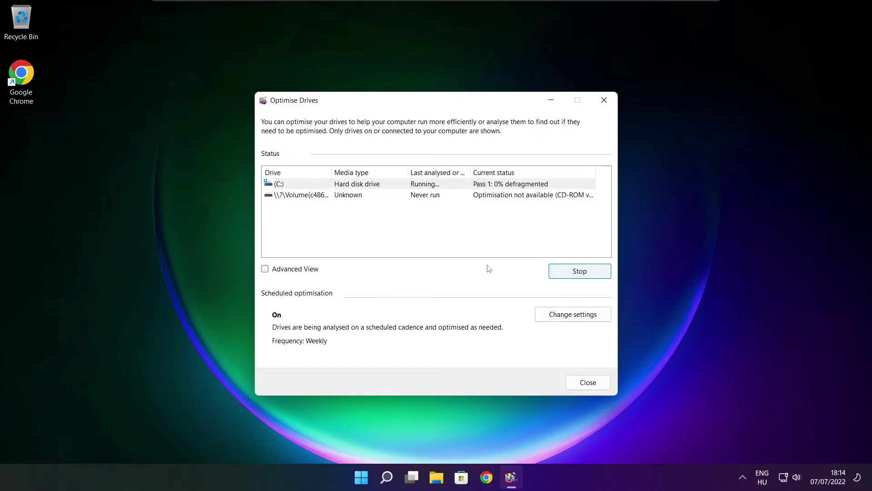
pyautogui.hotkey('alt', 'F4')
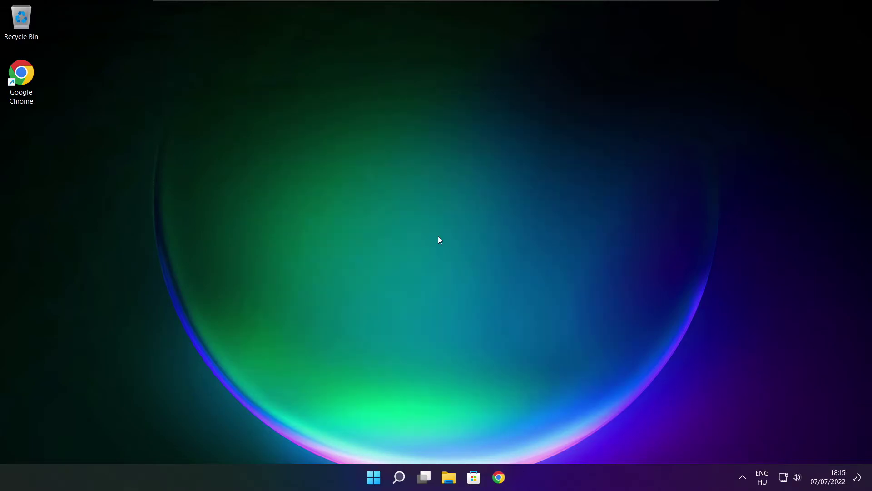
# - Search 'updates', run a fresh Windows Update check (up to date, KB5014668 offered), then close Settings
pyautogui.click(398, 477)
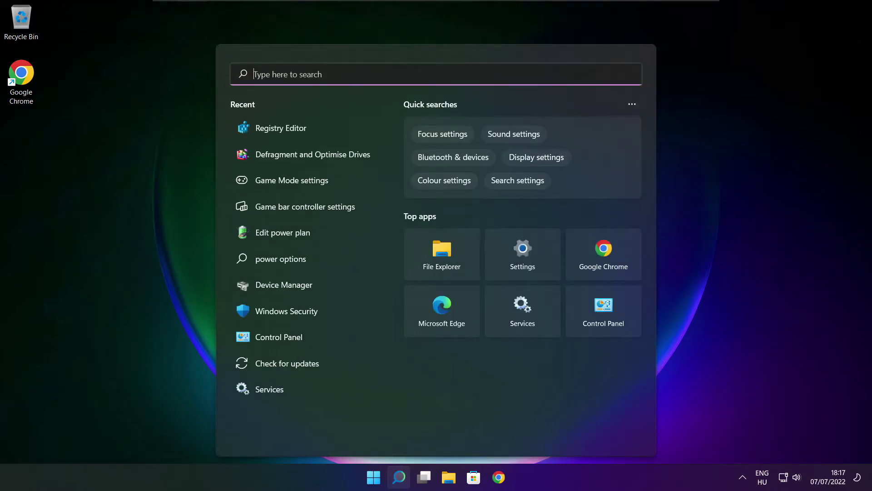
pyautogui.write('updates')
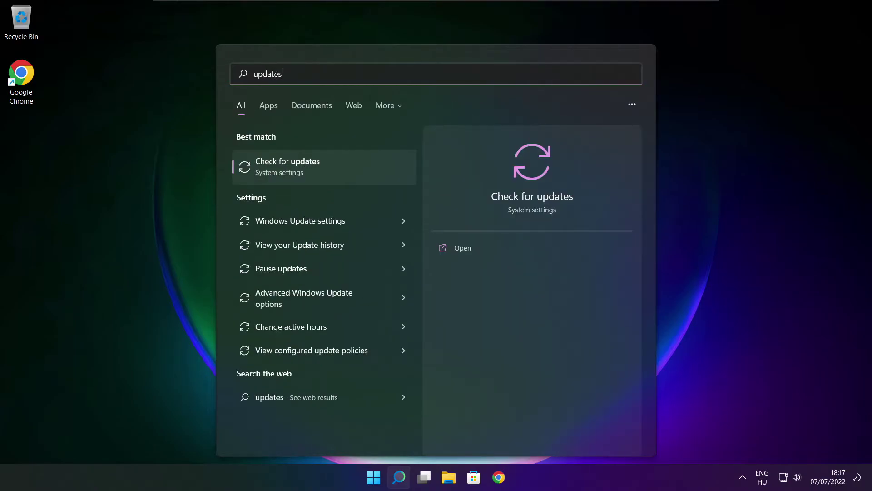
pyautogui.click(317, 171)
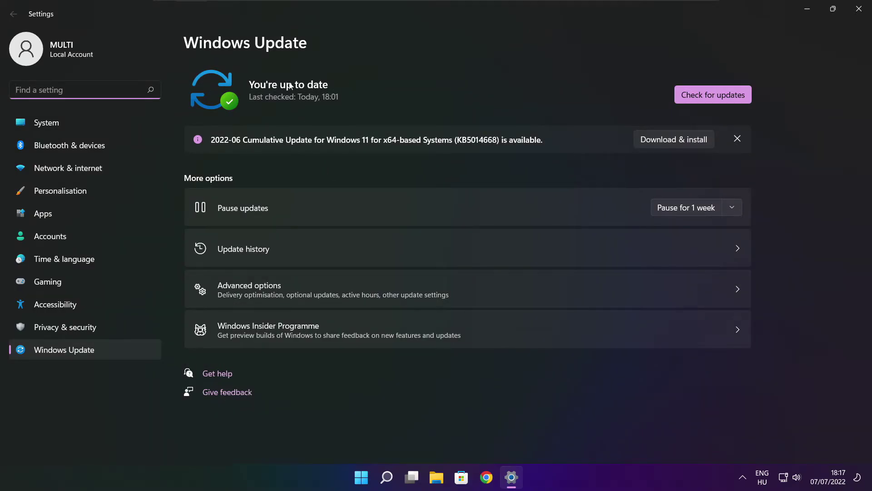
pyautogui.click(713, 95)
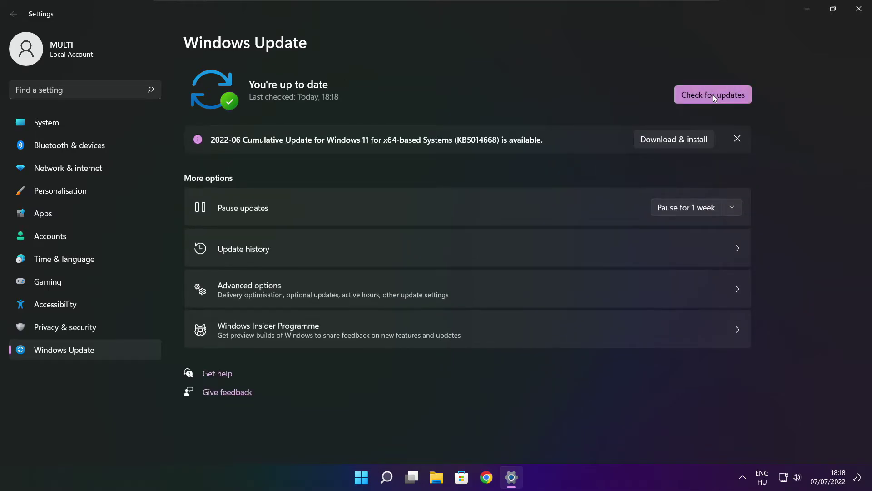
pyautogui.click(858, 10)
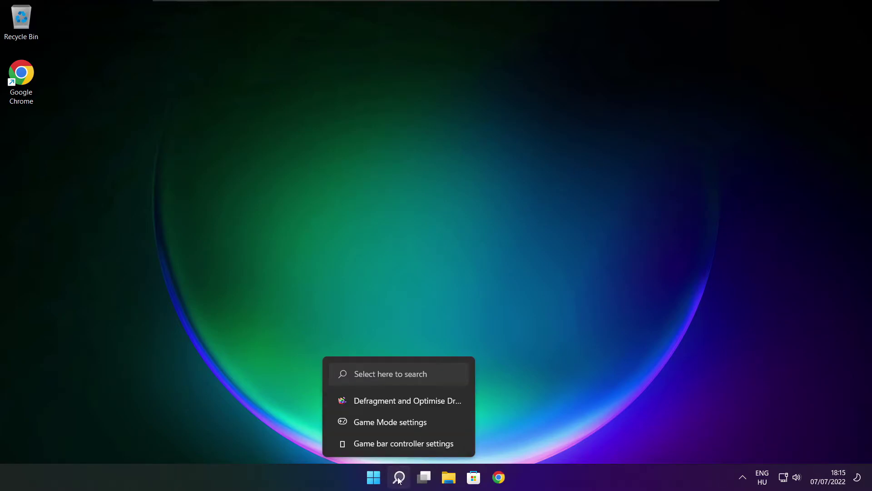
# - Launch Registry Editor by searching 'regedit' and centre its window
pyautogui.click(399, 478)
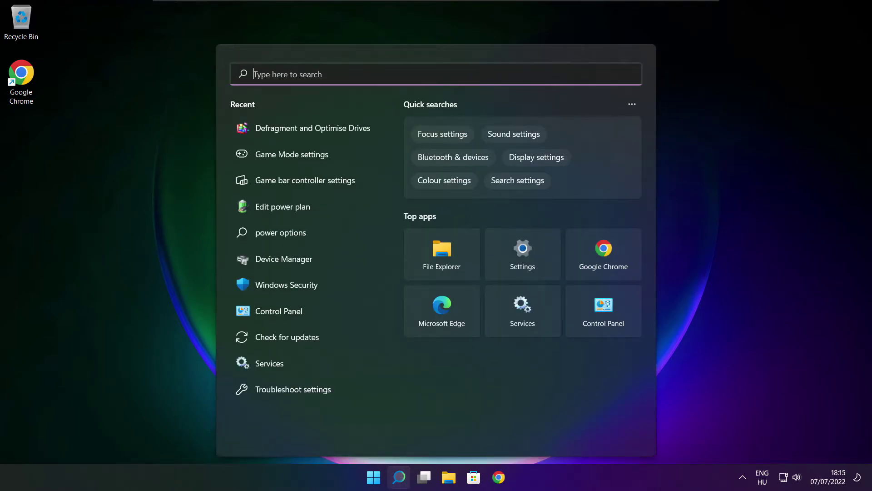
pyautogui.write('regedit')
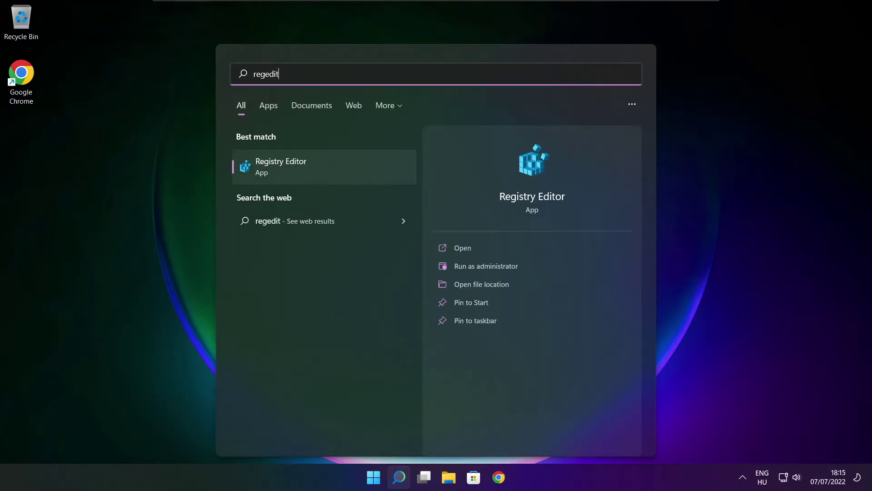
pyautogui.click(332, 165)
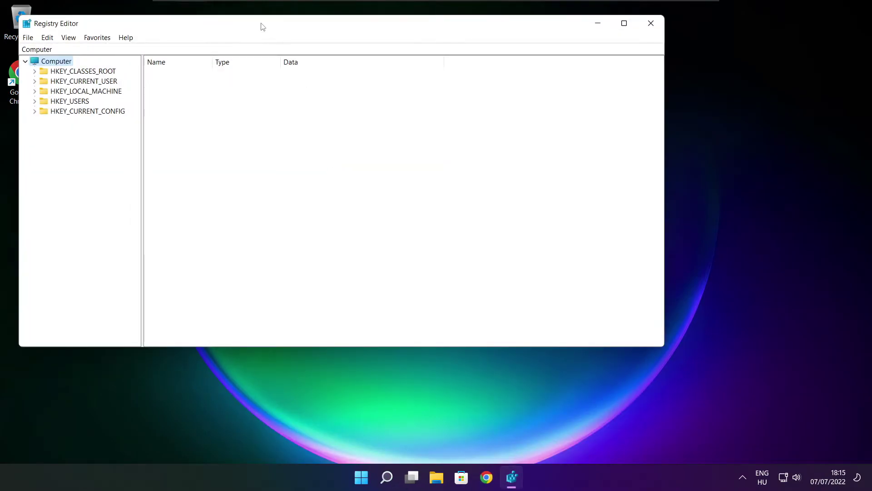
pyautogui.moveTo(262, 23); pyautogui.dragTo(354, 89)
# - Navigate to HKEY_CURRENT_USER\System\GameConfigStore and widen the Name column
pyautogui.click(137, 149)
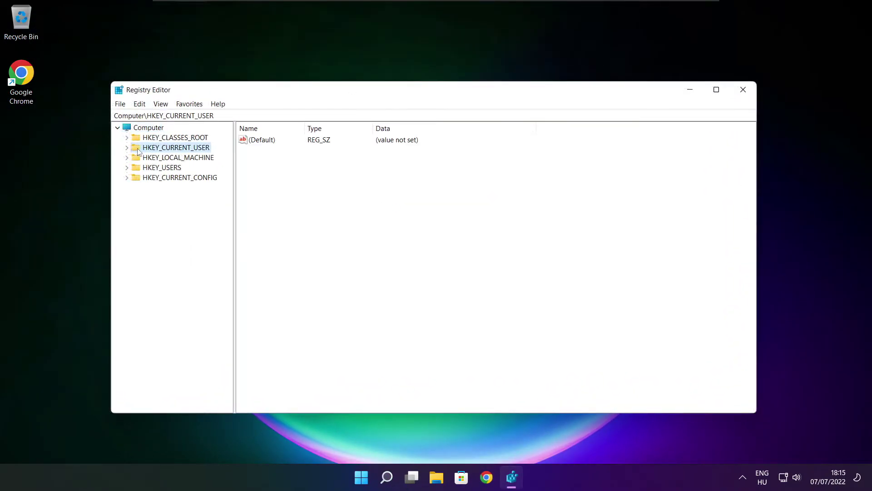
pyautogui.click(127, 148)
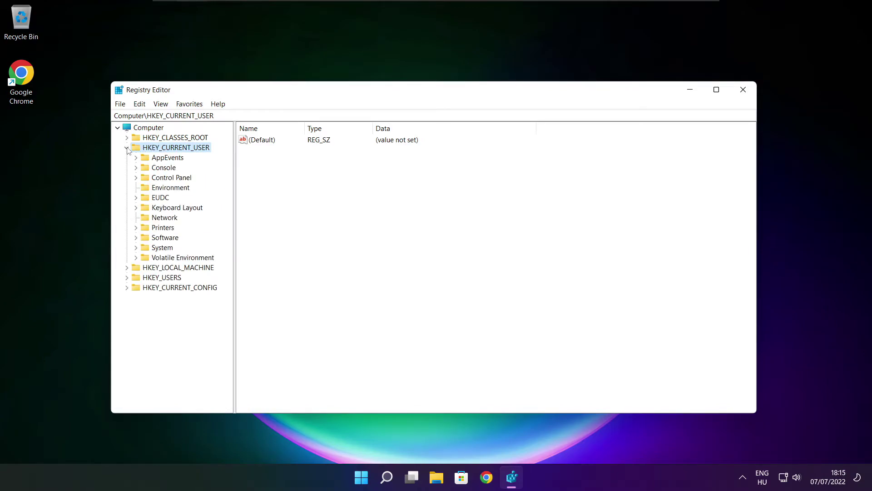
pyautogui.click(146, 249)
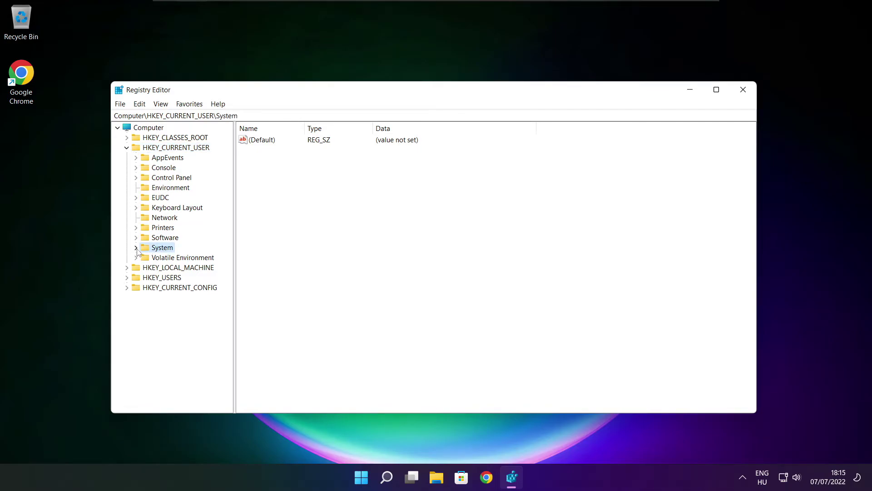
pyautogui.click(135, 248)
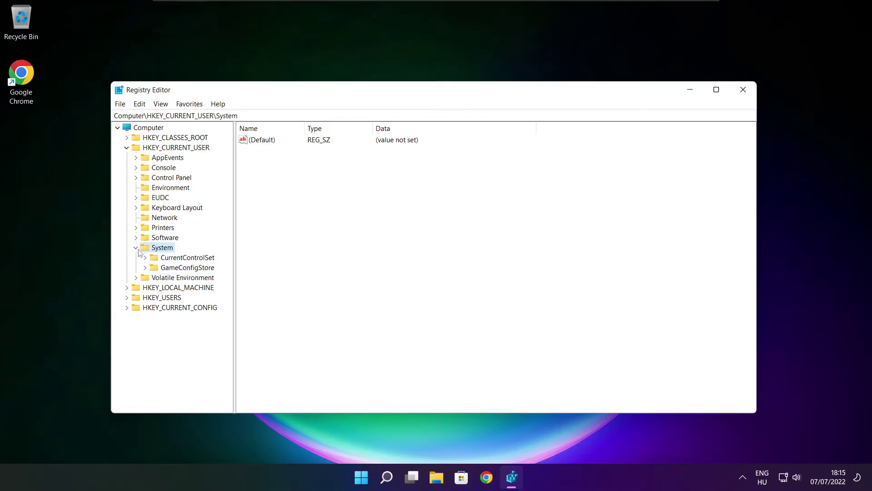
pyautogui.click(173, 270)
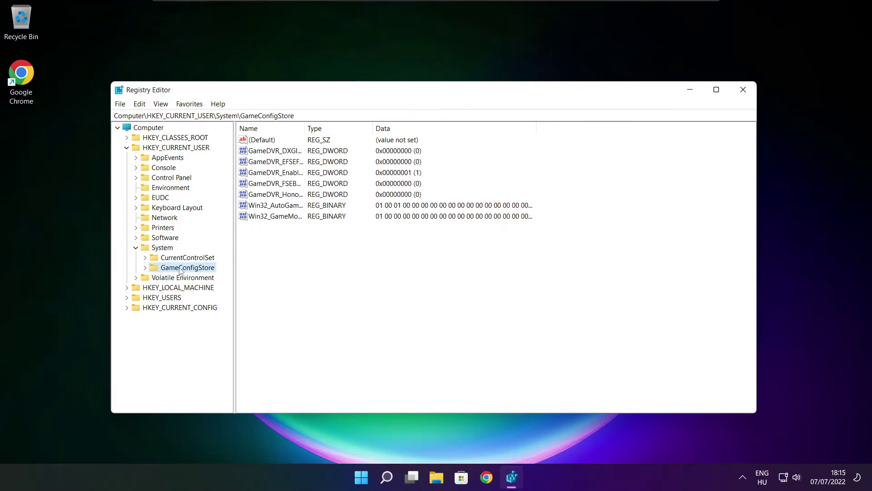
pyautogui.moveTo(305, 127); pyautogui.dragTo(382, 128)
# - Change GameDVR_Enabled's value data to 0
pyautogui.click(282, 179)
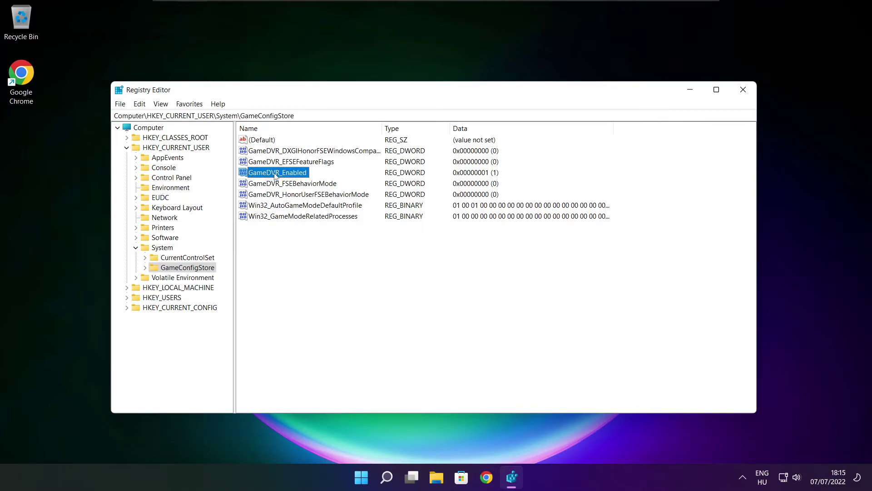
pyautogui.doubleClick(275, 176)
pyautogui.moveTo(260, 156); pyautogui.dragTo(458, 180)
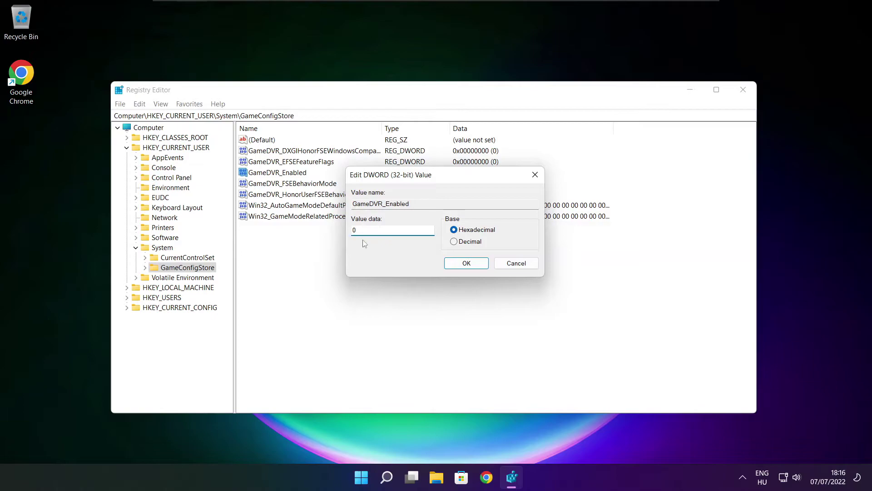
pyautogui.click(467, 264)
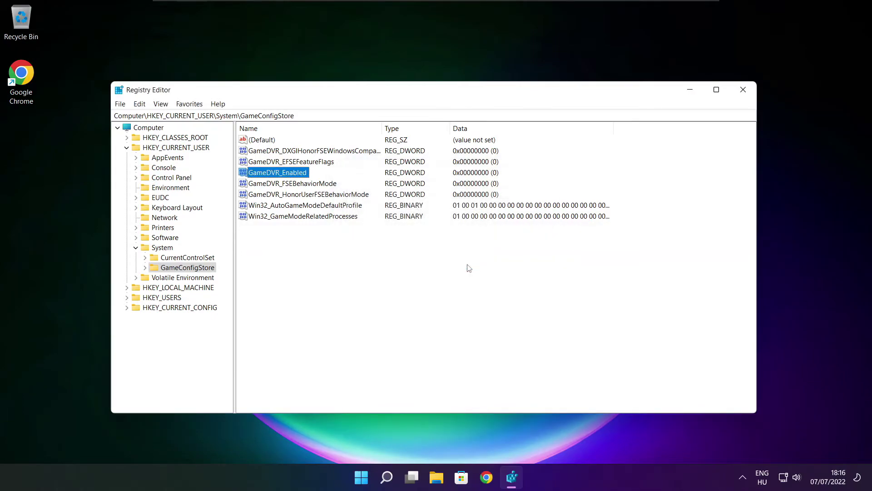
# - Collapse HKEY_CURRENT_USER and expand HKEY_LOCAL_MACHINE > SOFTWARE > Microsoft
pyautogui.click(126, 148)
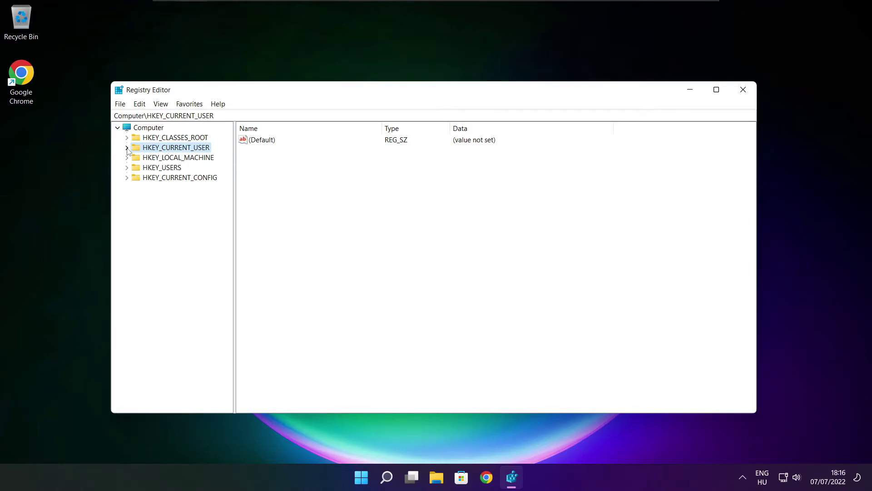
pyautogui.click(132, 159)
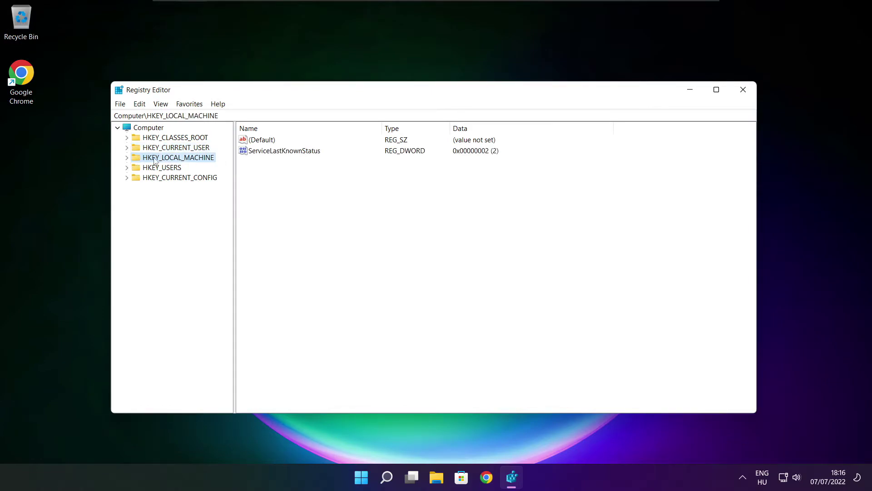
pyautogui.click(127, 158)
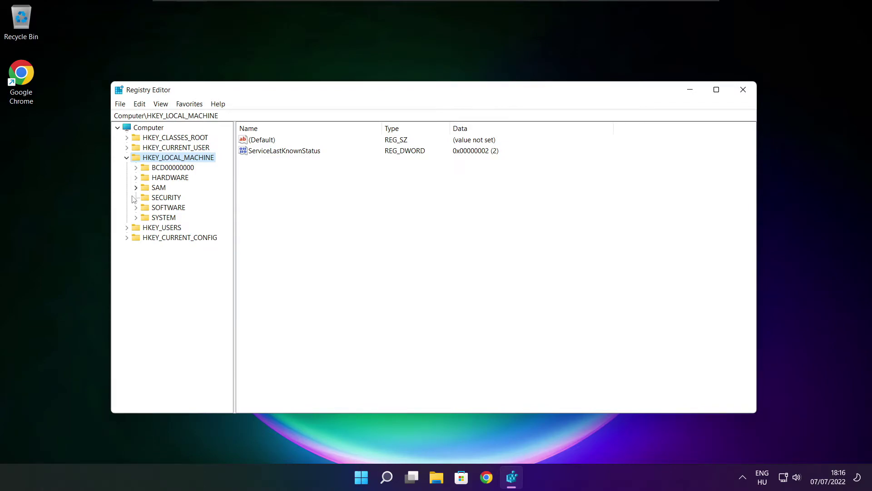
pyautogui.click(152, 209)
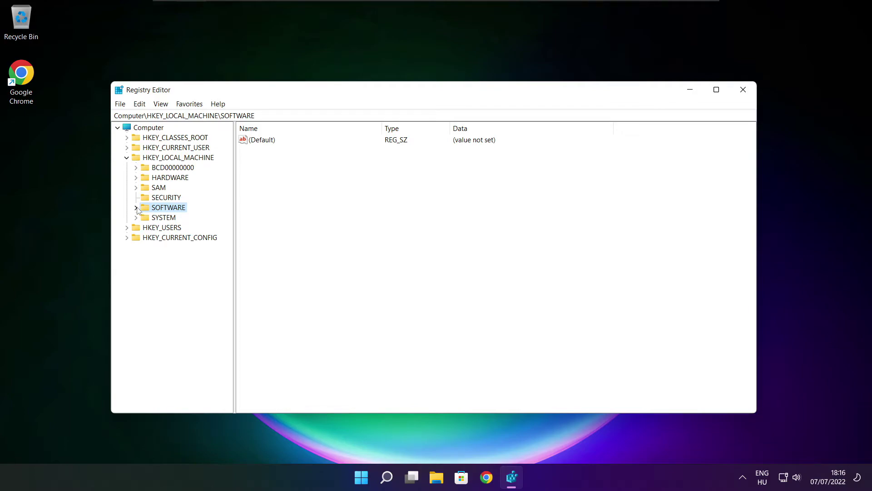
pyautogui.click(136, 208)
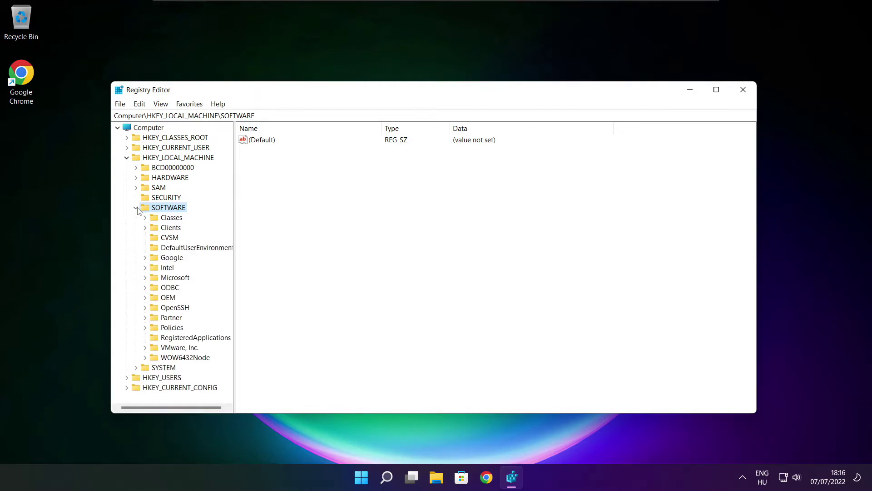
pyautogui.click(150, 279)
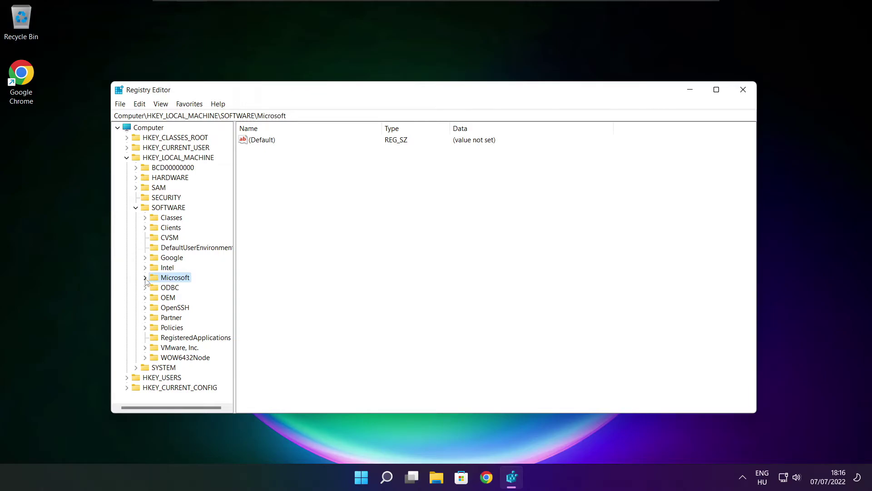
pyautogui.click(146, 278)
# - Expand Microsoft's PolicyManager key and its default subkey
pyautogui.scroll(-20, 180, 272)
pyautogui.scroll(-20, 179, 272)
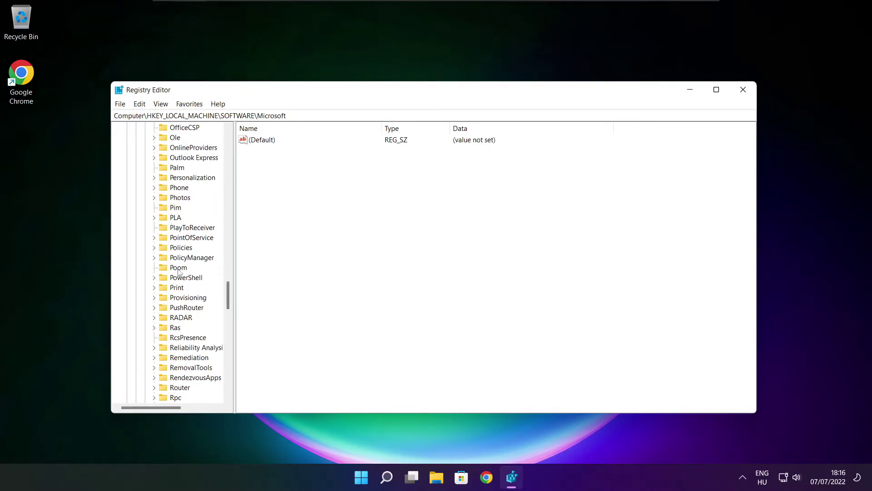
pyautogui.scroll(-1, 180, 272)
pyautogui.scroll(1, 180, 257)
pyautogui.click(181, 258)
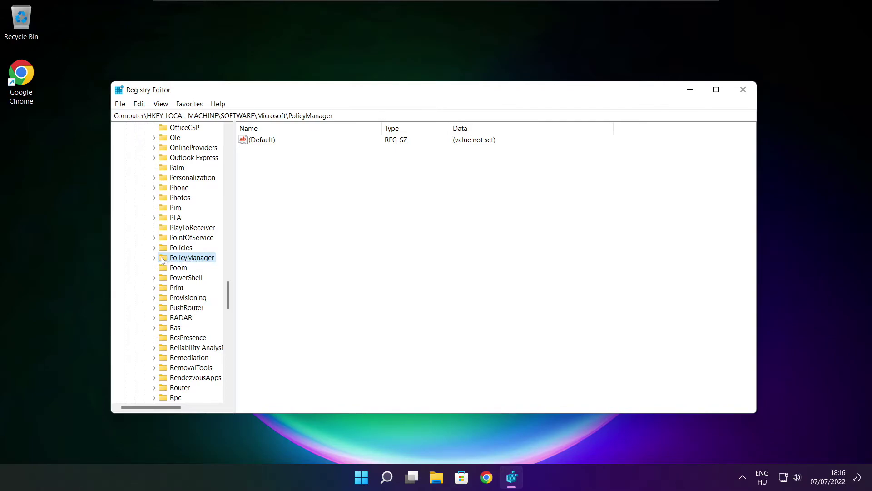
pyautogui.click(153, 258)
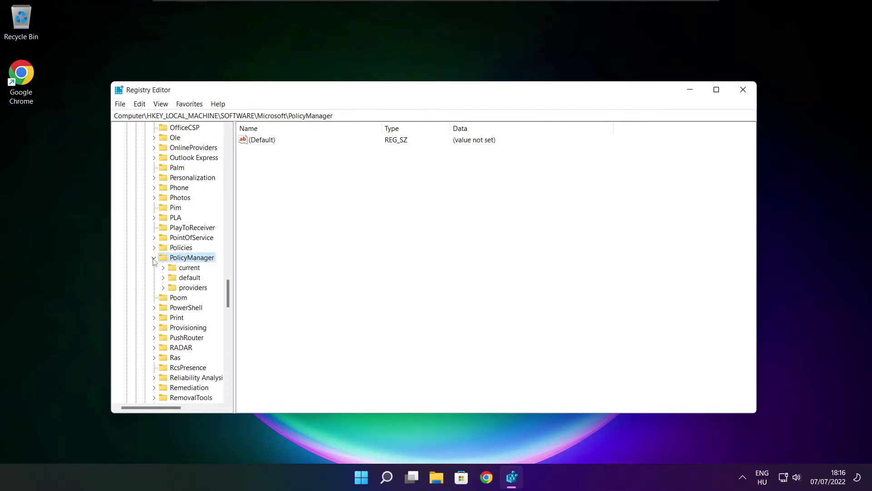
pyautogui.click(188, 278)
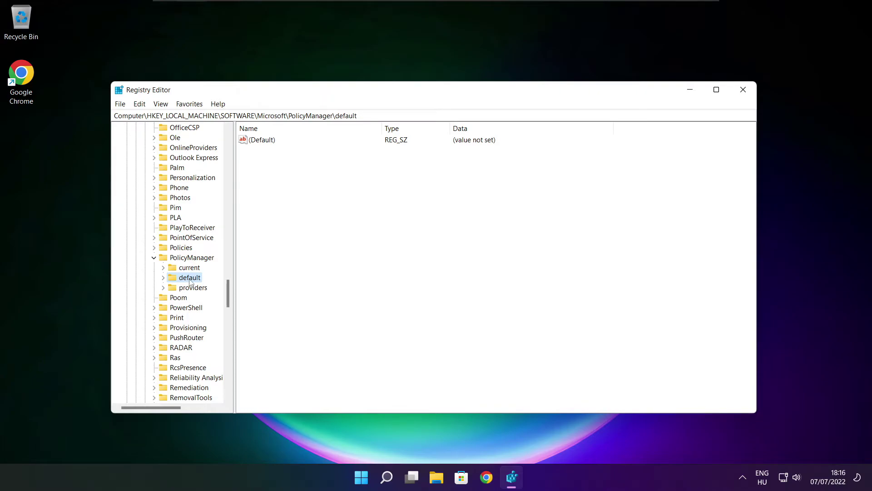
pyautogui.click(163, 278)
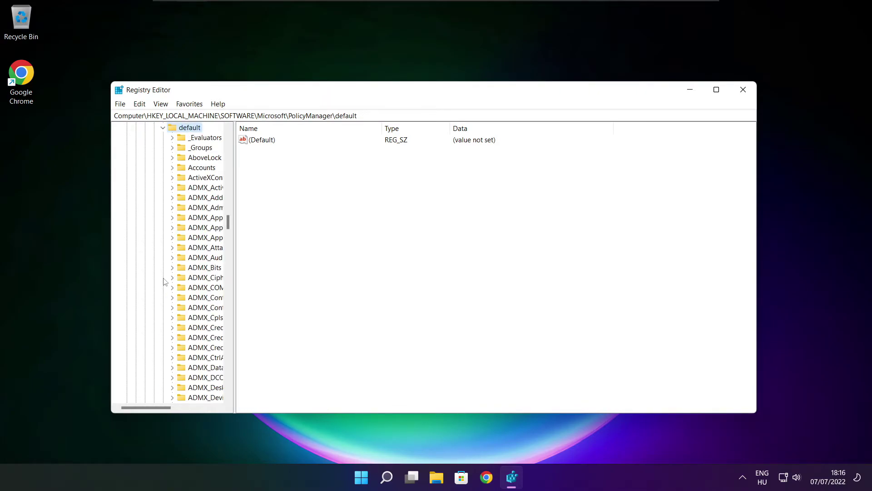
# - Expand ApplicationManagement and select the value entry of the AllowGameDVR key
pyautogui.scroll(-15, 202, 200)
pyautogui.scroll(-20, 202, 199)
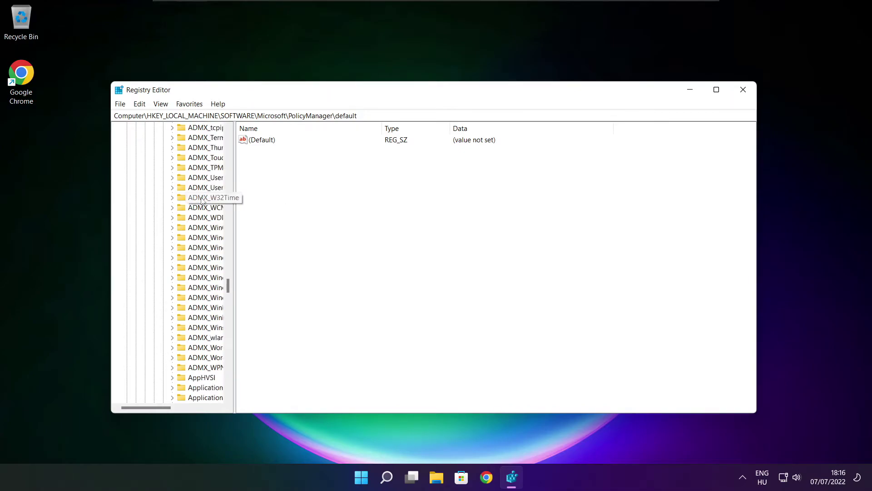
pyautogui.moveTo(234, 199); pyautogui.dragTo(288, 200)
pyautogui.scroll(1, 211, 191)
pyautogui.click(211, 189)
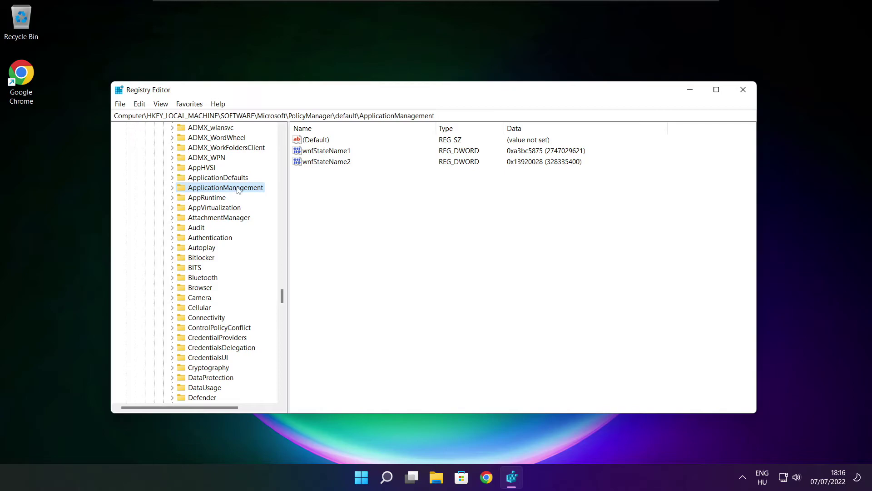
pyautogui.click(172, 188)
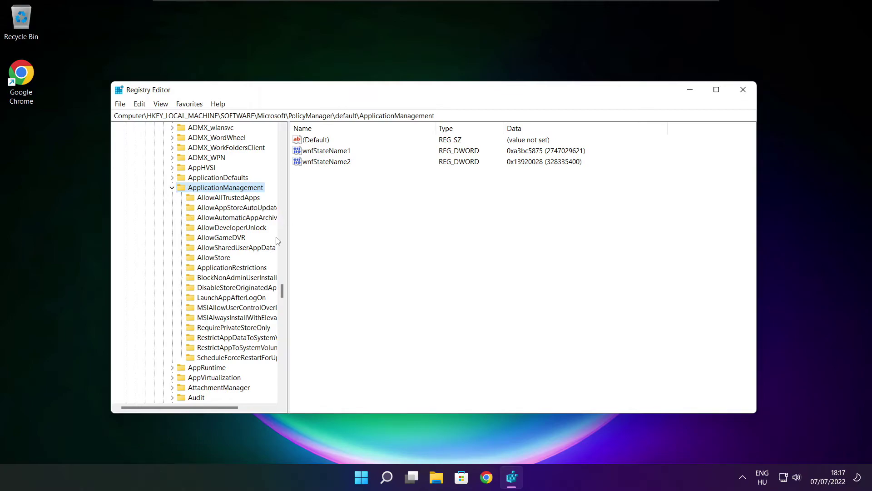
pyautogui.moveTo(289, 228); pyautogui.dragTo(298, 229)
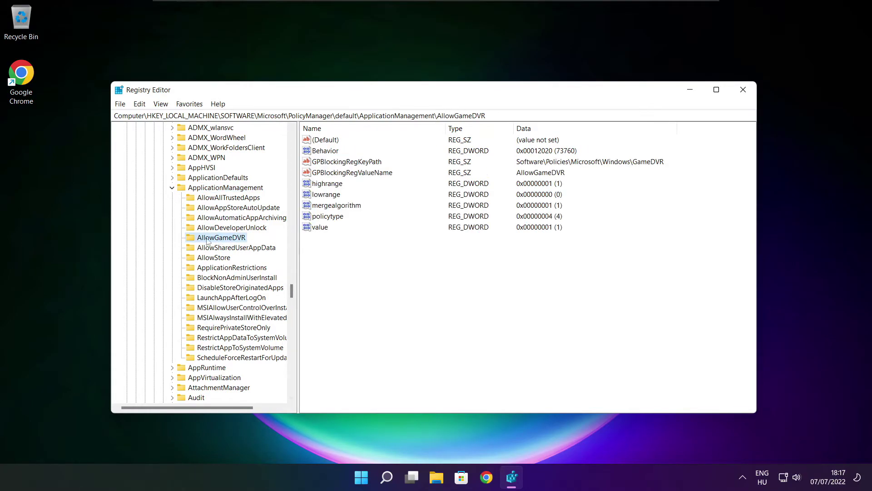
pyautogui.click(223, 238)
pyautogui.click(323, 227)
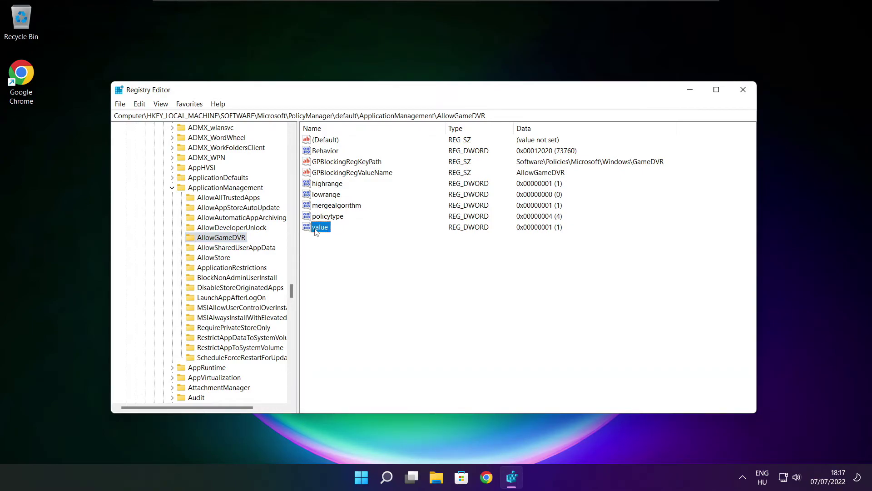
# - Set AllowGameDVR's value entry to 0 and close Registry Editor
pyautogui.doubleClick(325, 228)
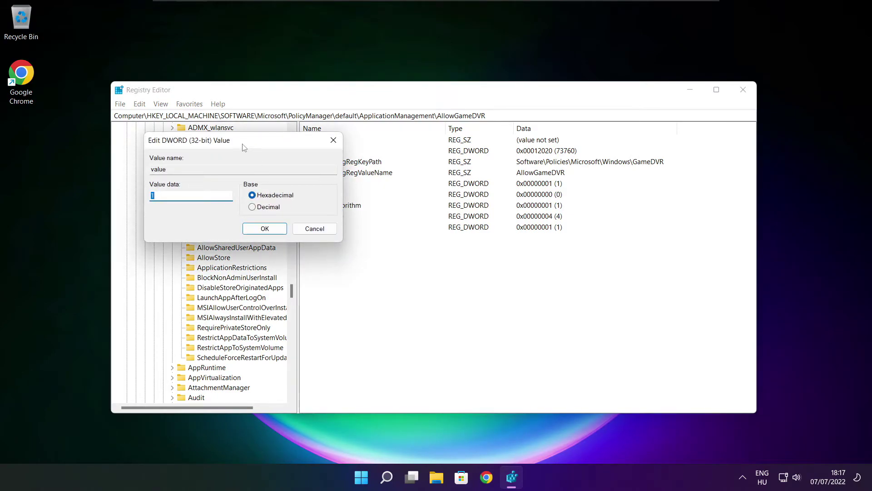
pyautogui.moveTo(223, 147); pyautogui.dragTo(443, 182)
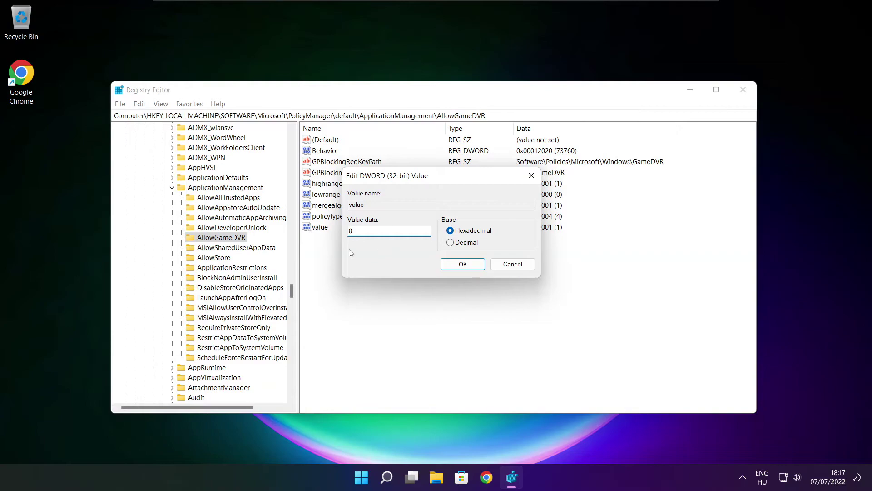
pyautogui.click(462, 264)
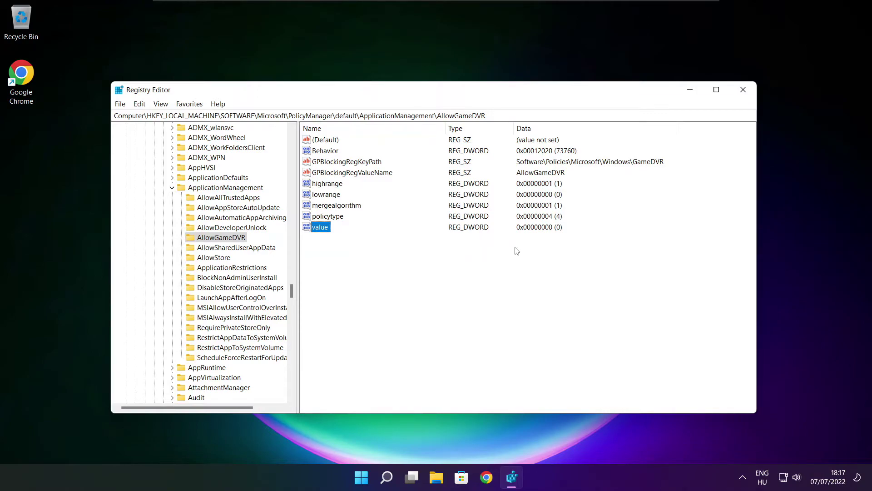
pyautogui.click(743, 90)
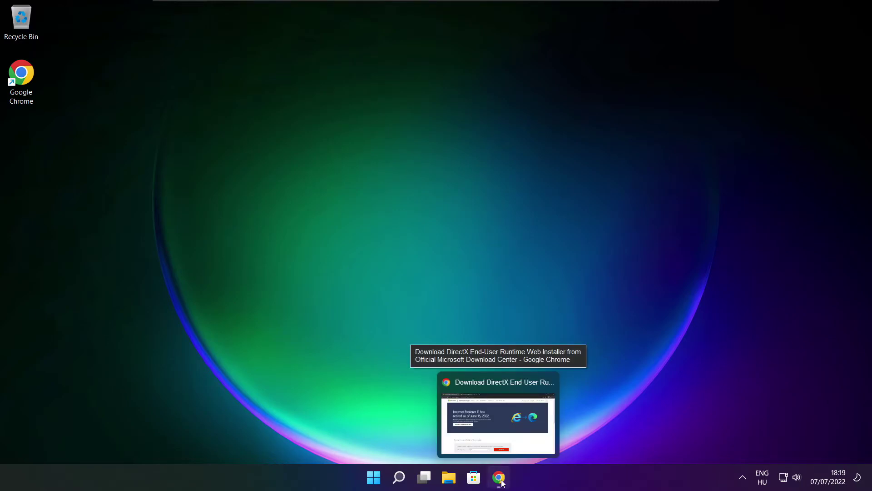
# - Download dxwebsetup.exe, the English DirectX End-User Runtime Web Installer
pyautogui.click(499, 411)
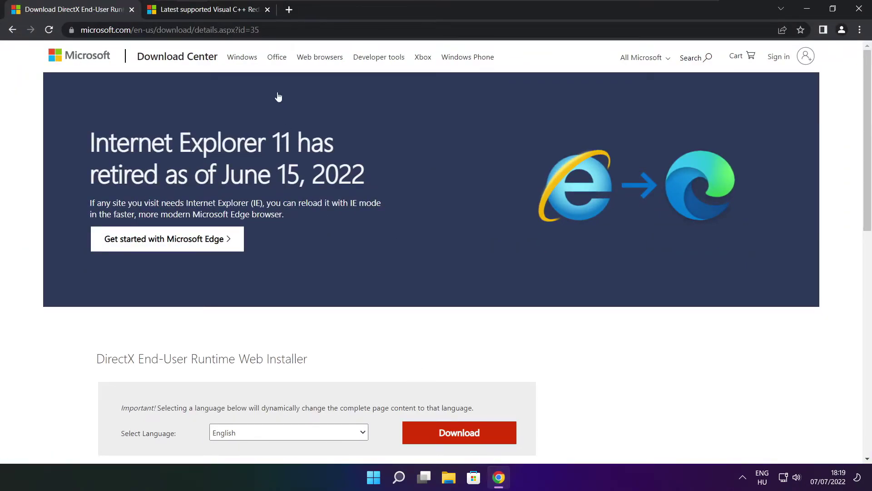
pyautogui.moveTo(262, 29); pyautogui.dragTo(79, 30)
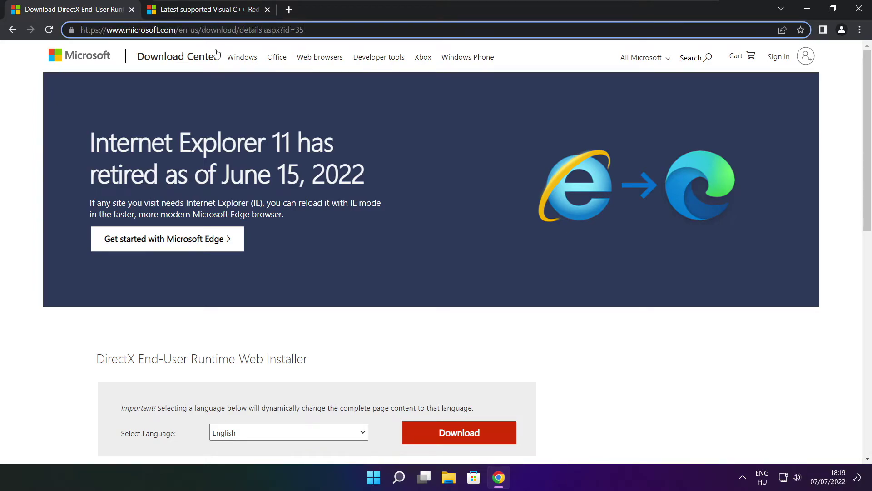
pyautogui.click(315, 329)
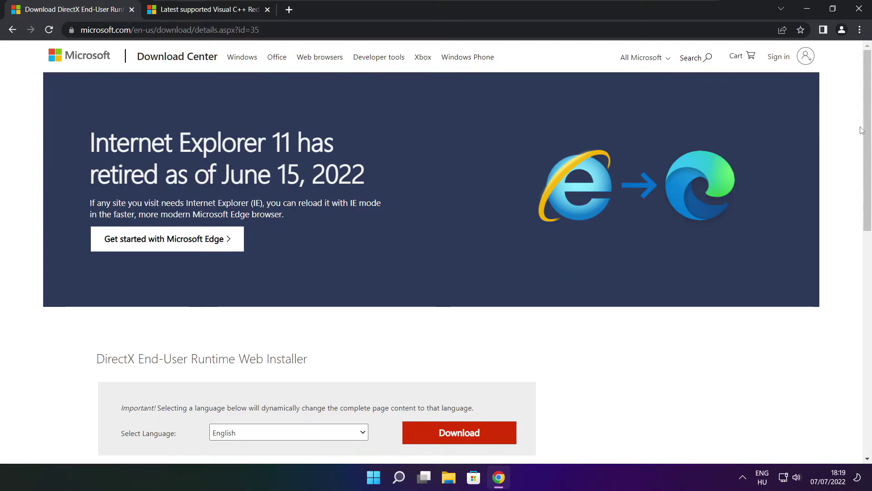
pyautogui.moveTo(864, 129); pyautogui.dragTo(736, 208)
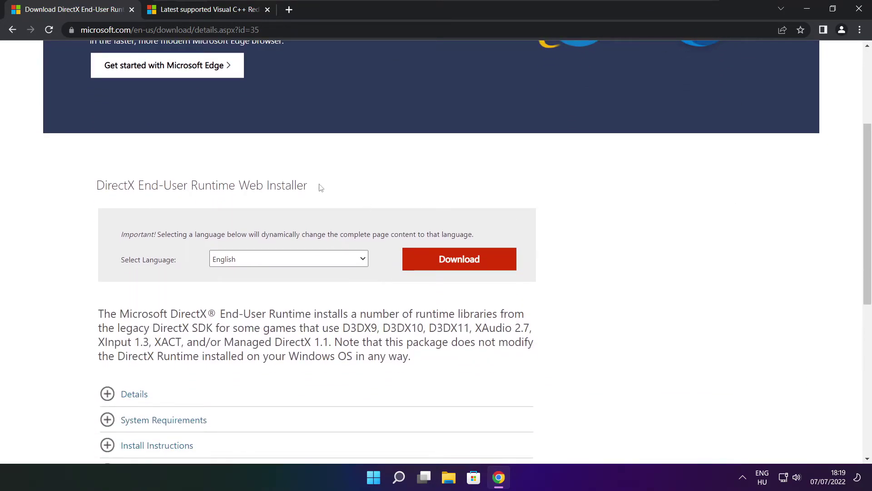
pyautogui.moveTo(316, 187); pyautogui.dragTo(355, 193)
pyautogui.click(463, 262)
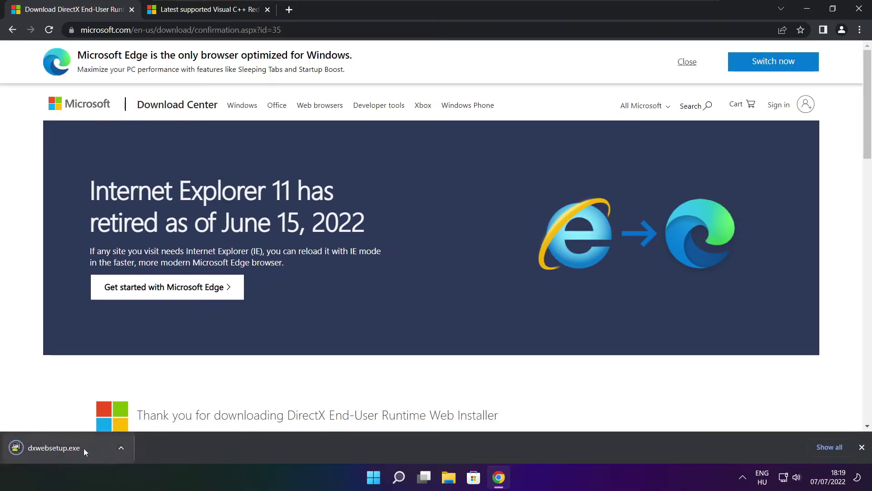
# - Run dxwebsetup.exe and accept the DirectX licence agreement
pyautogui.click(82, 448)
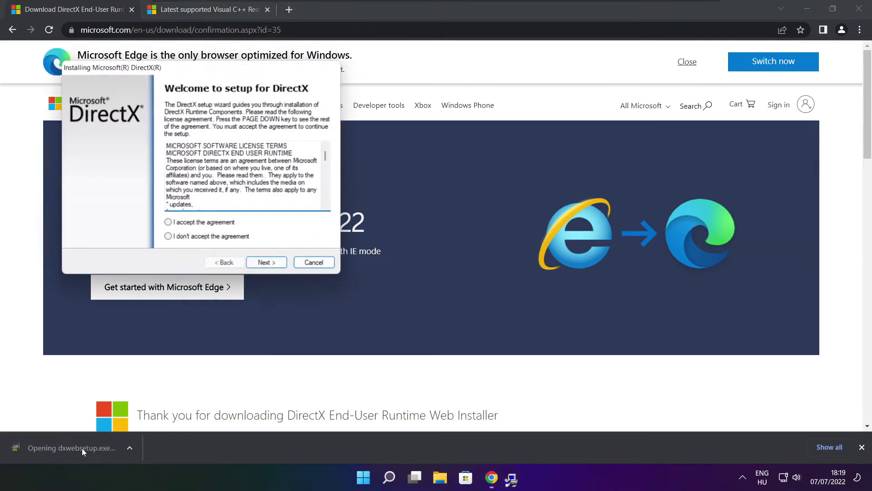
pyautogui.moveTo(212, 68); pyautogui.dragTo(417, 131)
pyautogui.moveTo(559, 217); pyautogui.dragTo(557, 260)
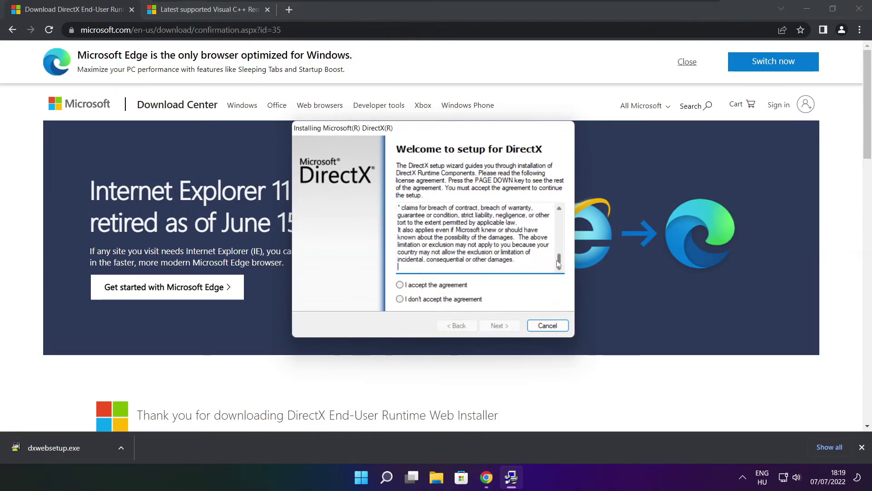
pyautogui.click(411, 286)
pyautogui.click(500, 325)
# - Decline the Bing Bar, install the DirectX runtime components and finish setup
pyautogui.click(393, 246)
pyautogui.click(509, 328)
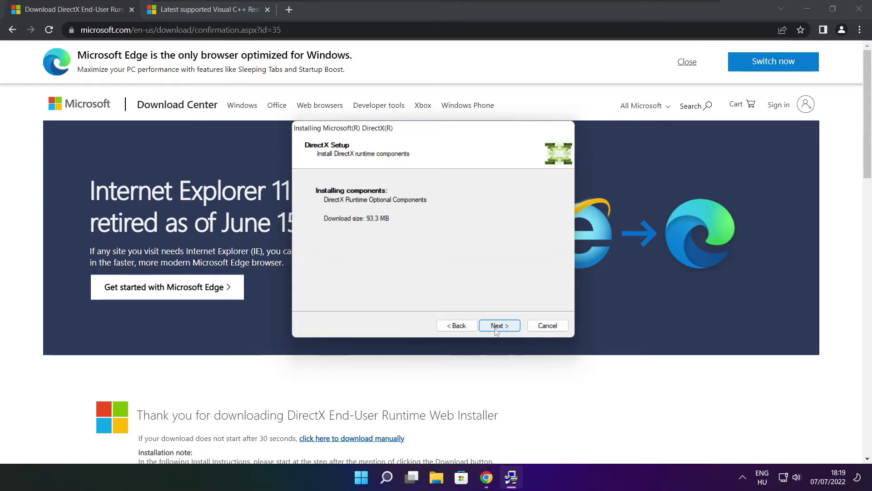
pyautogui.click(498, 328)
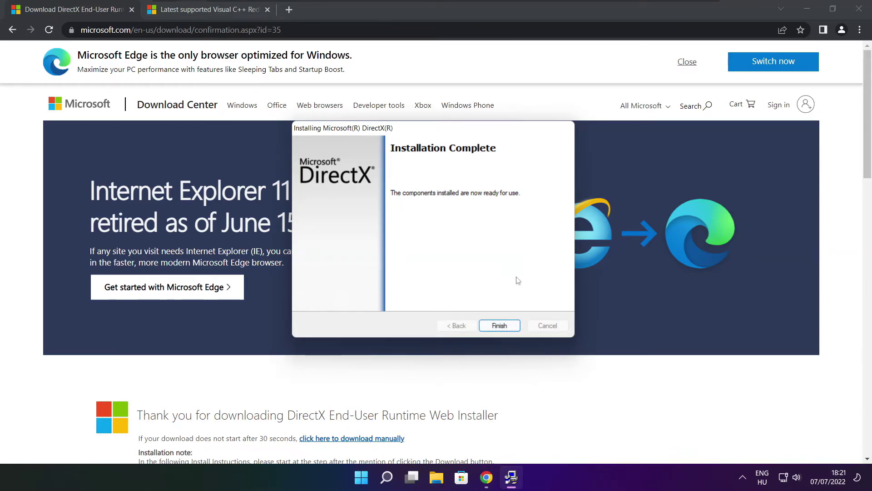
pyautogui.click(500, 325)
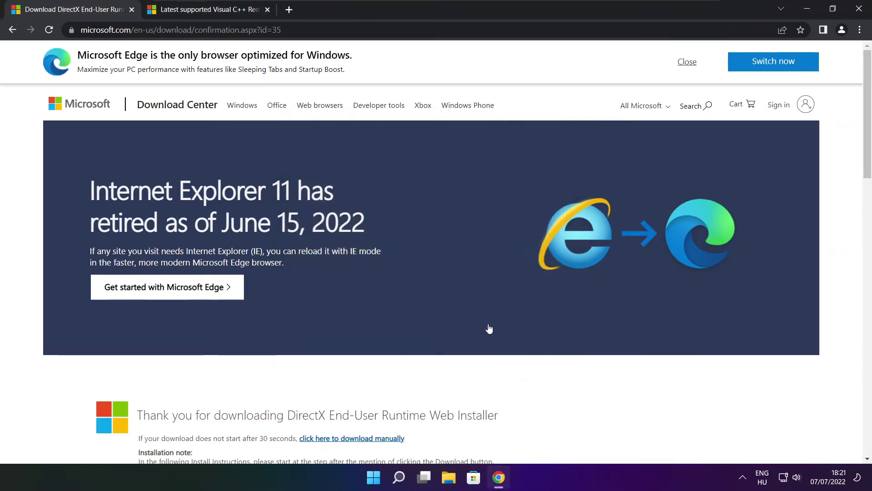
# - Close the DirectX tab and scroll to the Visual C++ Redistributable download table
pyautogui.click(131, 10)
pyautogui.click(376, 30)
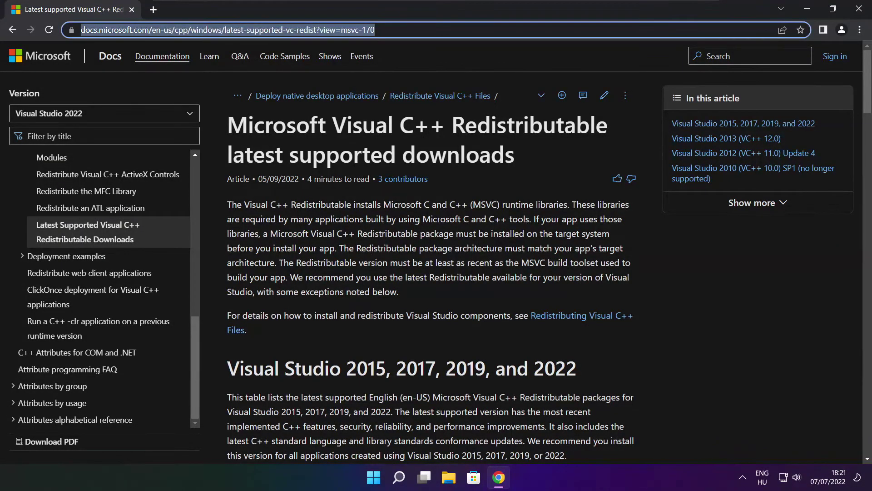
pyautogui.click(432, 55)
pyautogui.moveTo(866, 88); pyautogui.dragTo(863, 128)
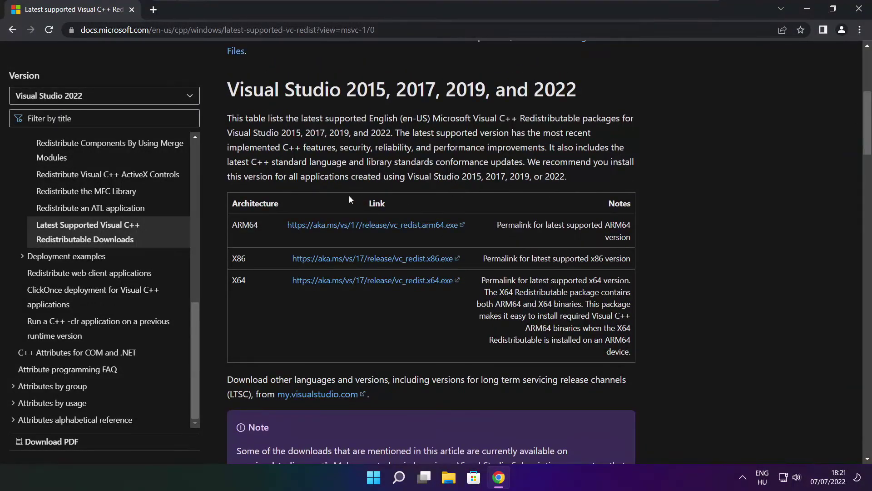
pyautogui.moveTo(231, 225); pyautogui.dragTo(579, 310)
pyautogui.click(579, 311)
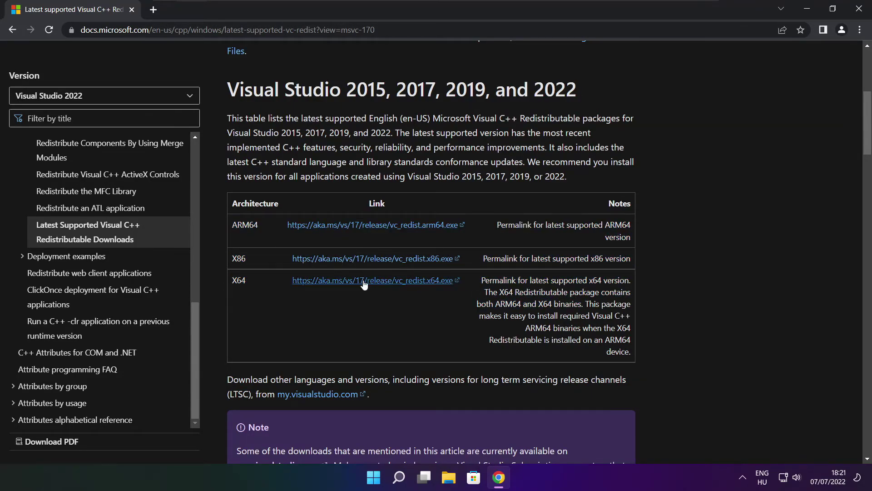
# - Download the ARM64, x86 and x64 redistributables and launch VC_redist.arm64.exe
pyautogui.click(362, 225)
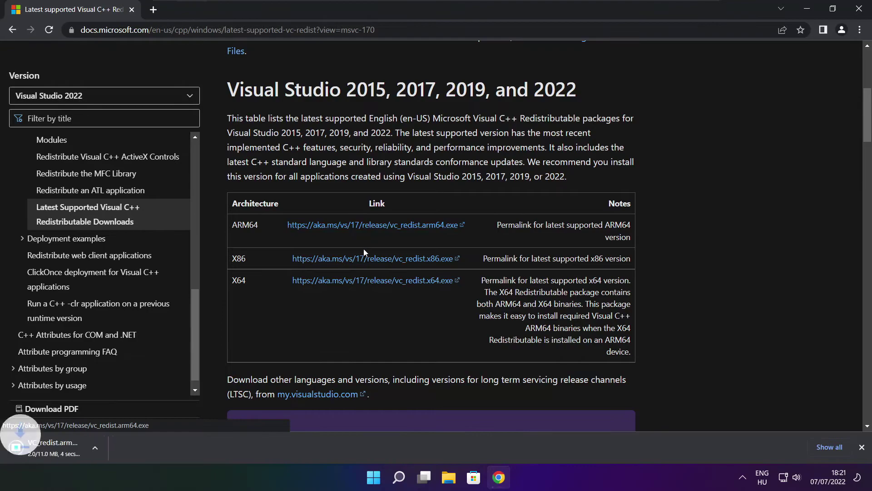
pyautogui.click(359, 263)
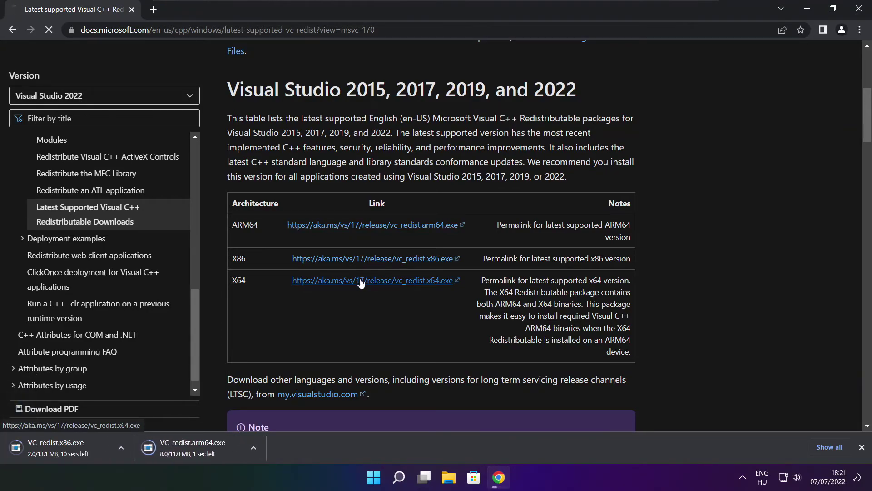
pyautogui.click(358, 281)
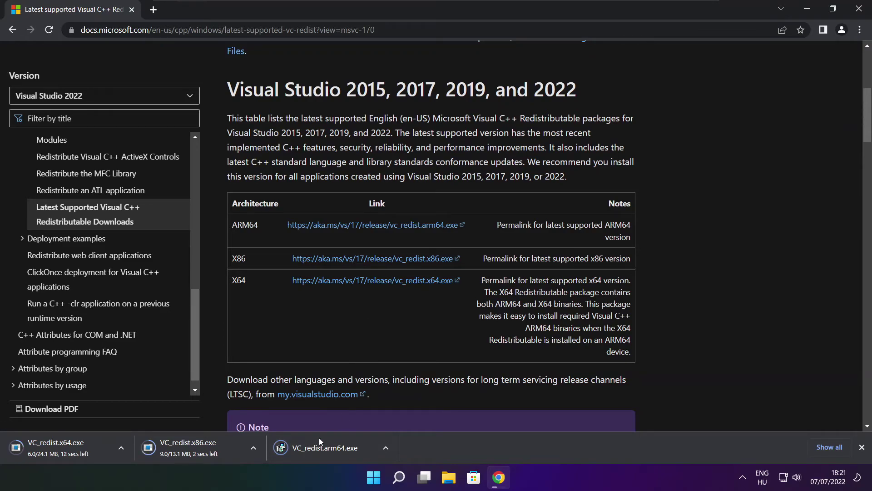
pyautogui.click(332, 449)
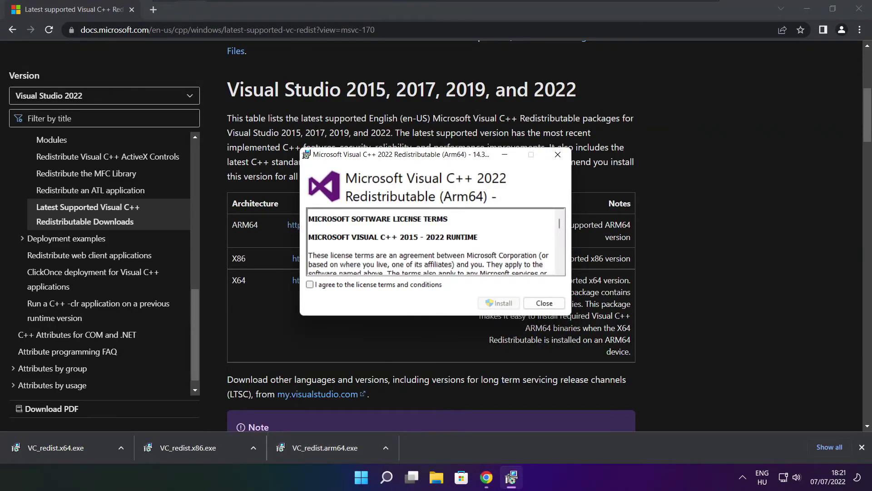
# - Accept the terms and attempt the ARM64 install, dismissing it when it fails
pyautogui.moveTo(561, 225); pyautogui.dragTo(560, 271)
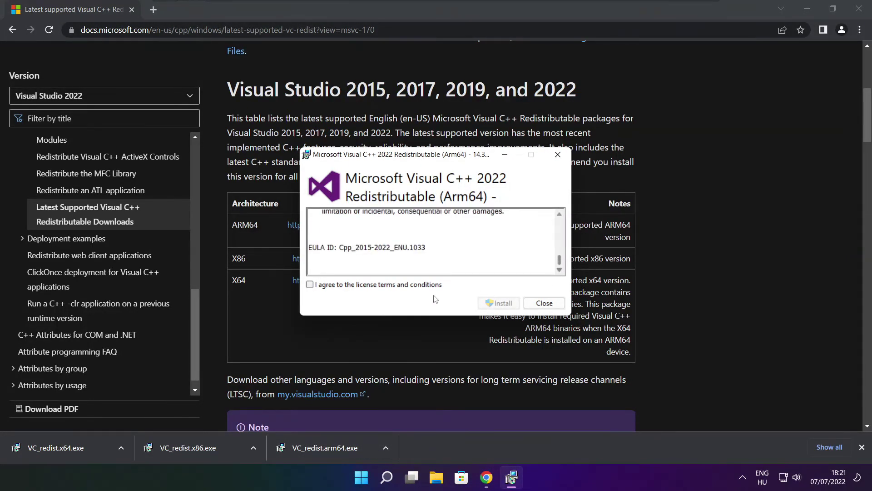
pyautogui.click(309, 284)
pyautogui.click(498, 303)
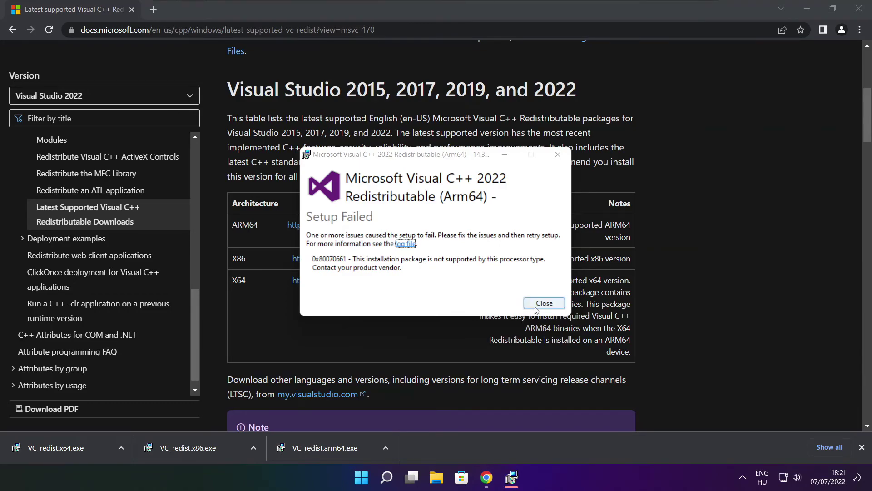
pyautogui.click(543, 304)
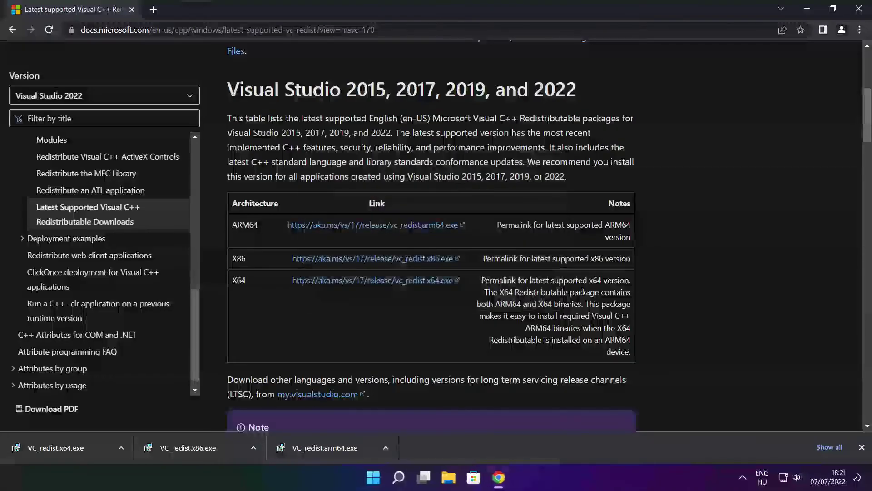
# - Install the x86 Visual C++ 2015-2022 Redistributable via VC_redist.x86.exe
pyautogui.click(206, 446)
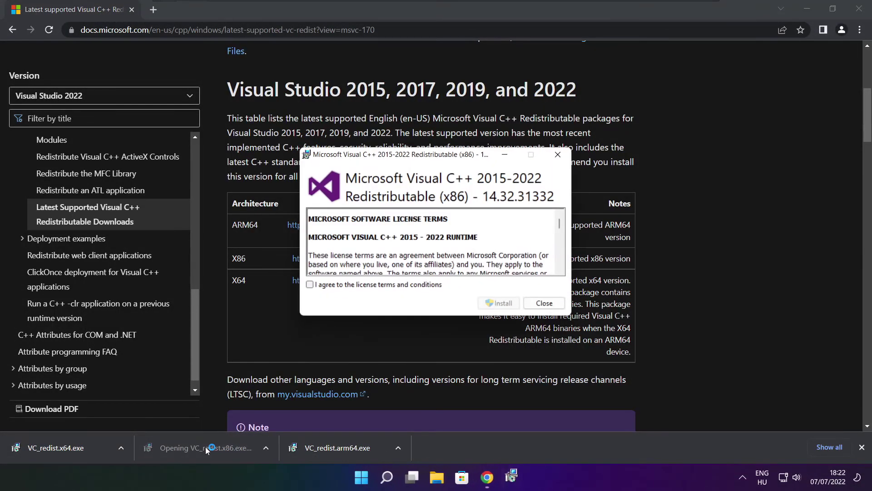
pyautogui.moveTo(560, 225); pyautogui.dragTo(559, 268)
pyautogui.click(309, 284)
pyautogui.click(498, 303)
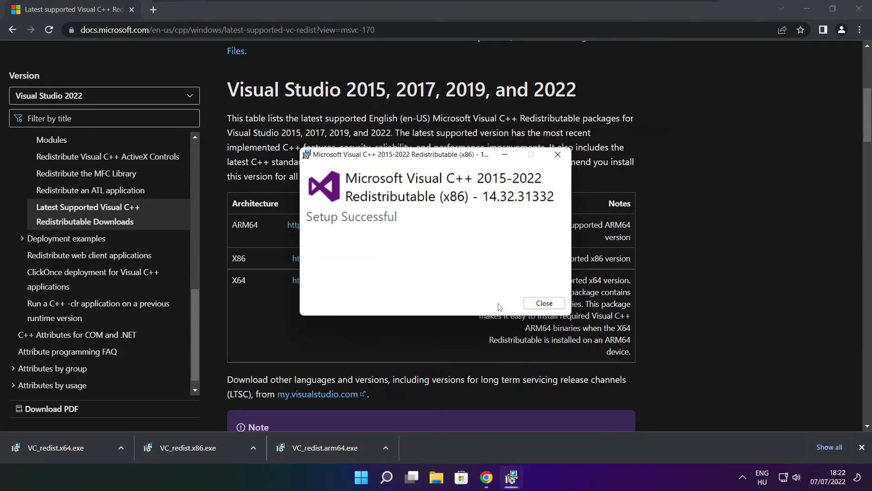
pyautogui.click(544, 302)
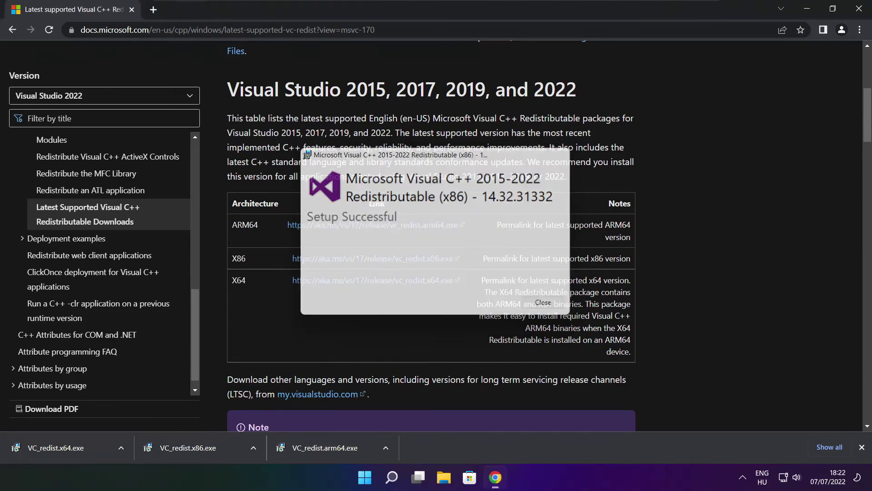
# - Install the x64 Visual C++ 2015-2022 Redistributable 14.32.31332 via VC_redist.x64.exe
pyautogui.click(73, 448)
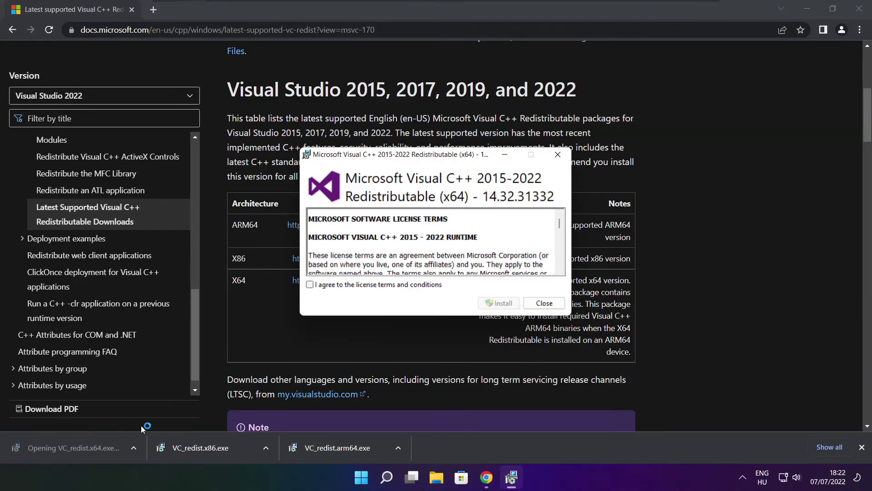
pyautogui.moveTo(559, 222); pyautogui.dragTo(559, 261)
pyautogui.click(328, 285)
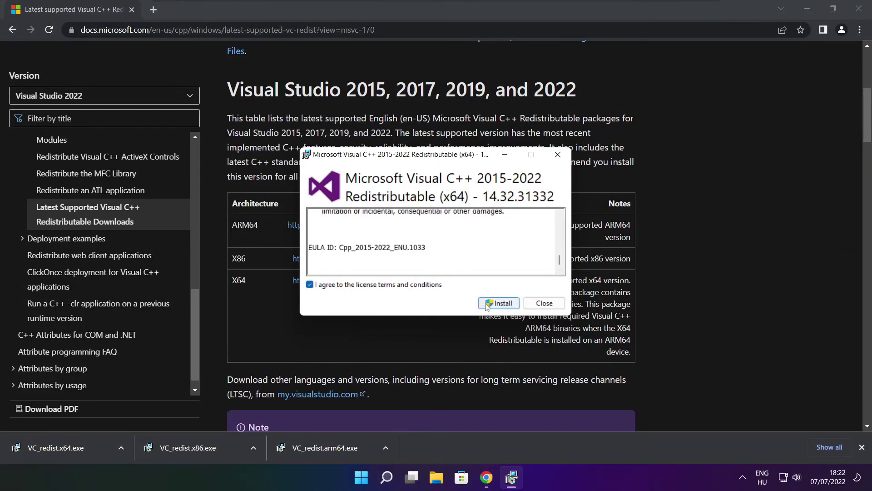
pyautogui.click(502, 303)
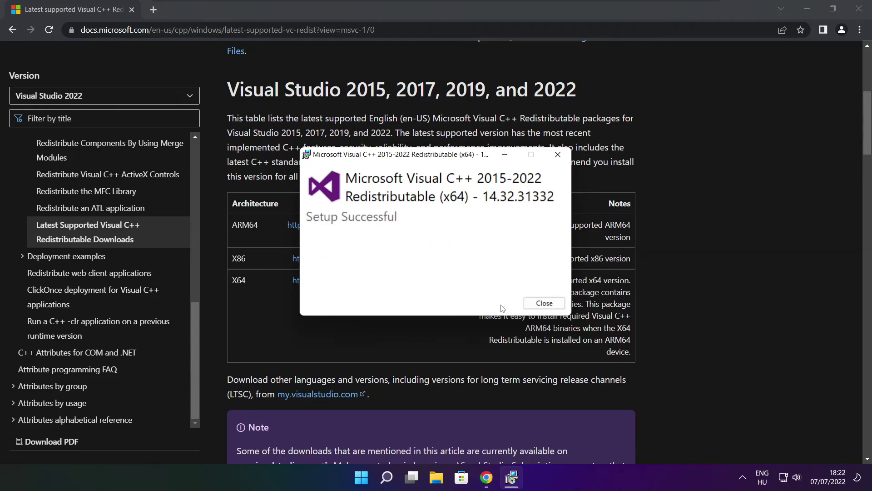
pyautogui.click(545, 303)
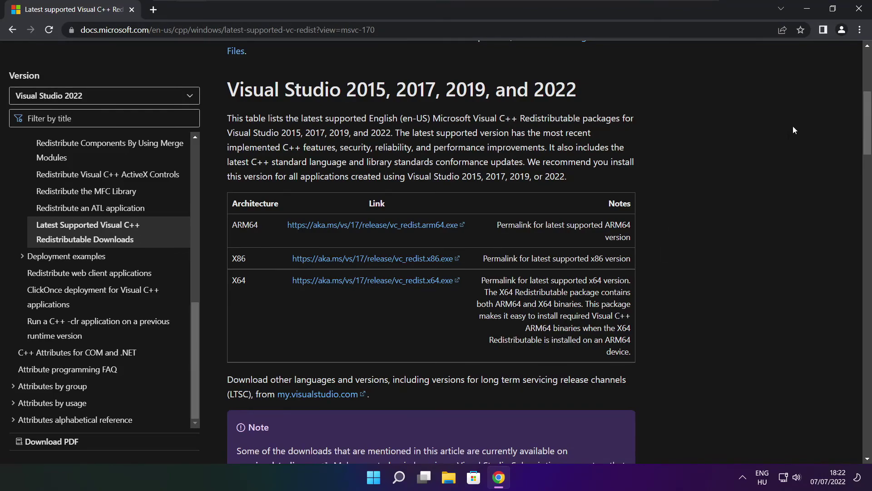
# - Close Chrome and show the Start menu's Sleep, Shut down and Restart options
pyautogui.click(858, 12)
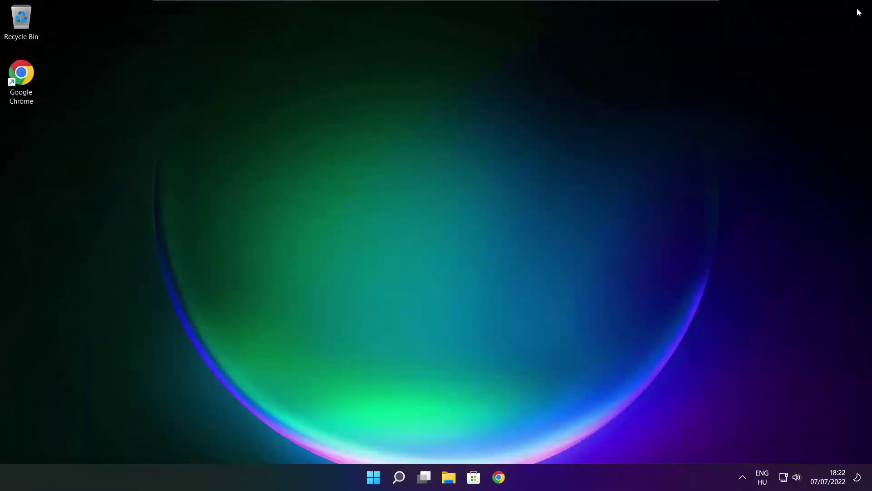
pyautogui.click(374, 477)
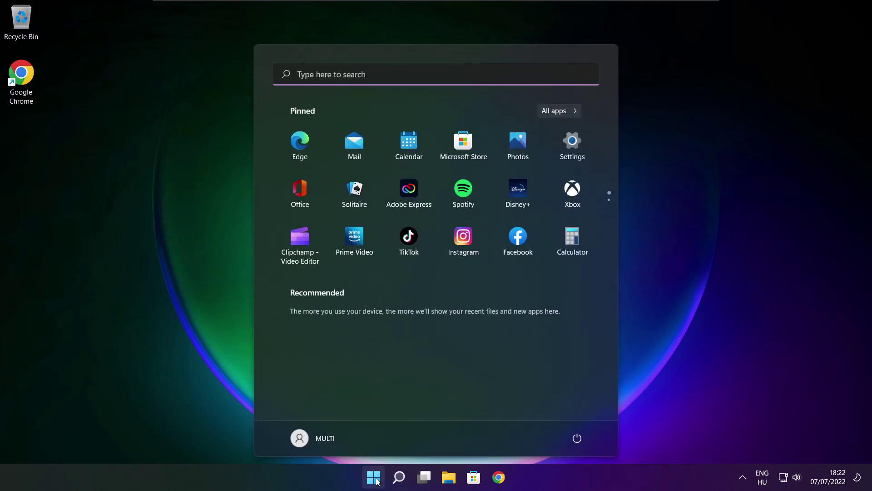
pyautogui.click(577, 440)
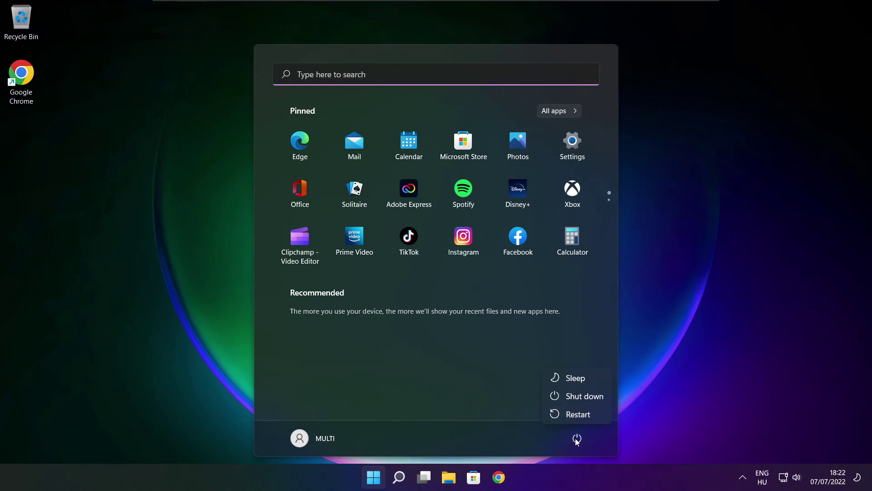